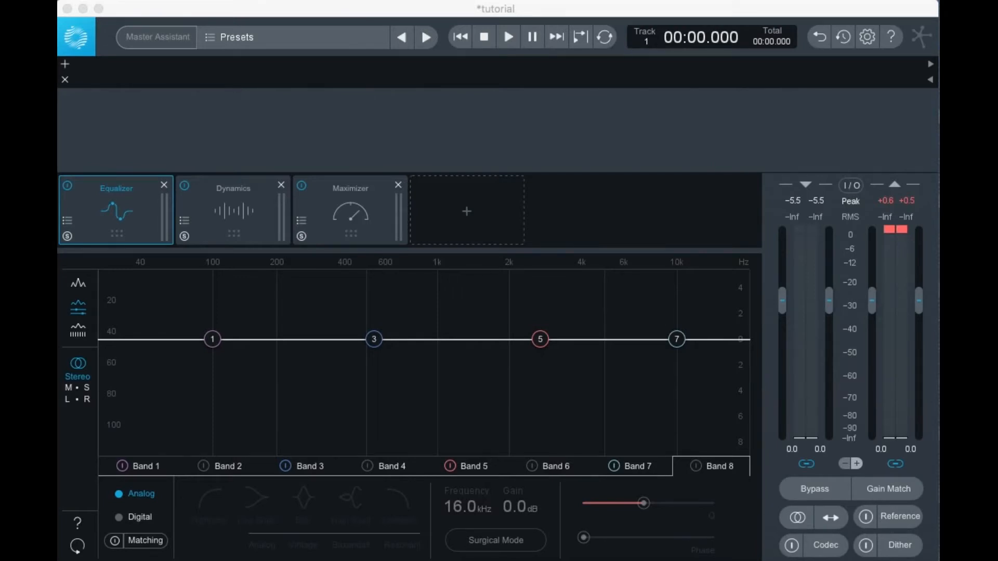
# - Open the program options and review the General settings, including the available History Depth choices
pyautogui.click(867, 41)
pyautogui.moveTo(58, 31); pyautogui.dragTo(751, 117)
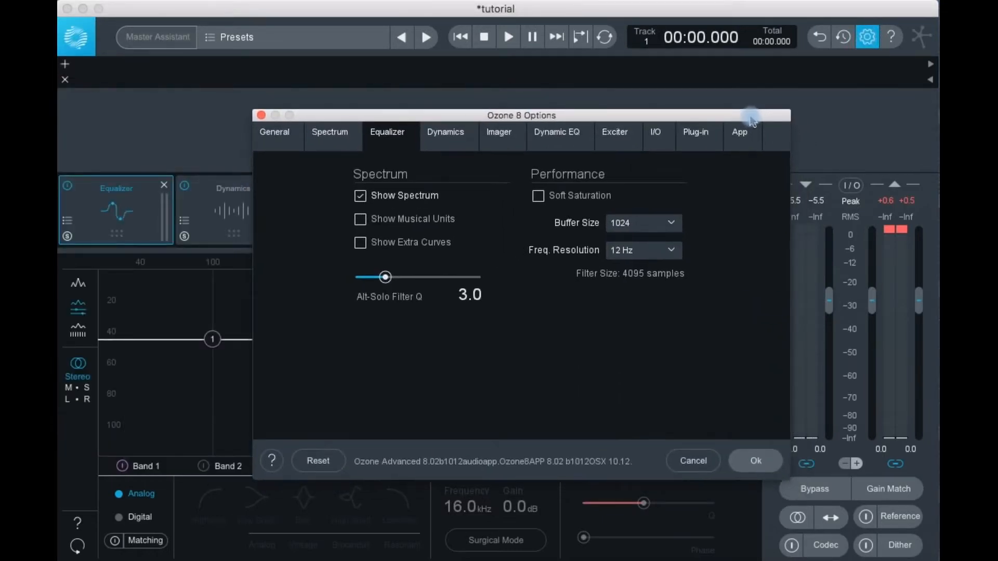
pyautogui.click(276, 137)
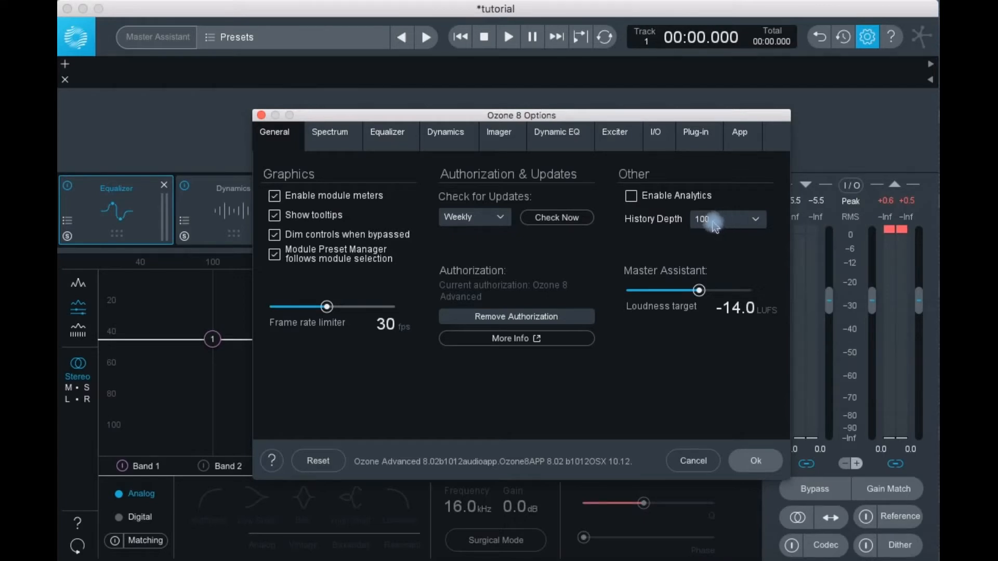
pyautogui.click(754, 219)
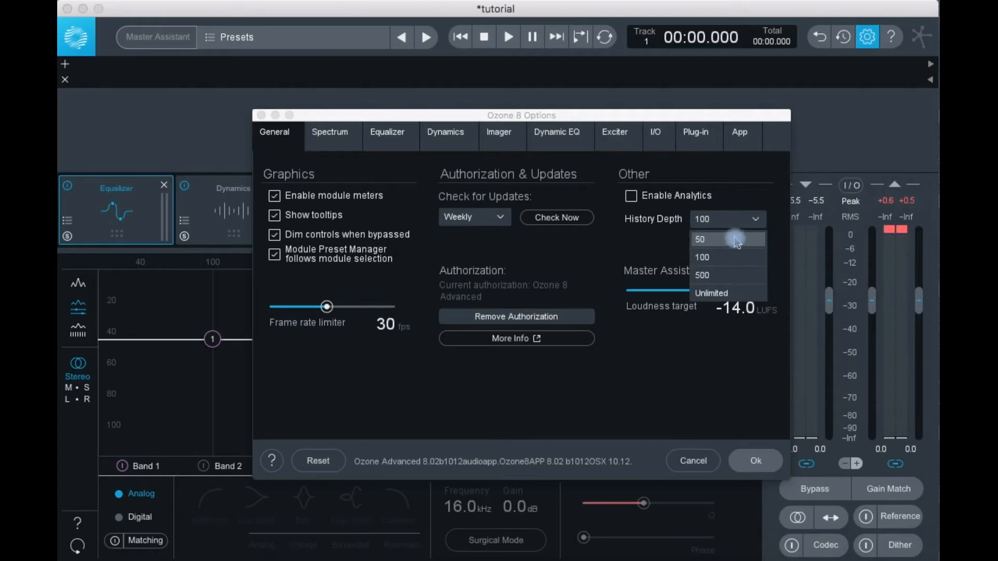
pyautogui.click(661, 248)
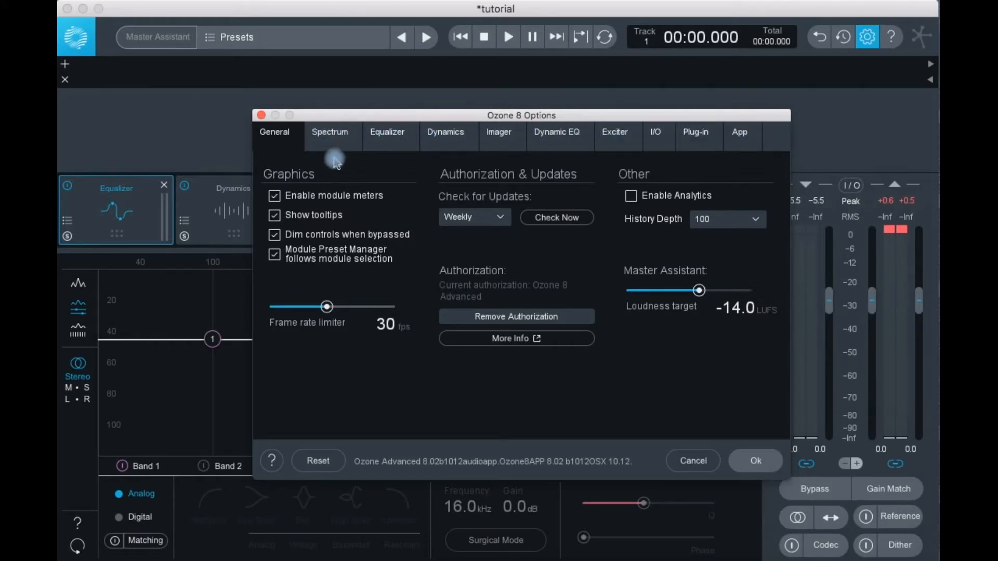
# - Review the Spectrum, Equalizer, Dynamics, Imager, Dynamic EQ and Exciter options
pyautogui.click(333, 136)
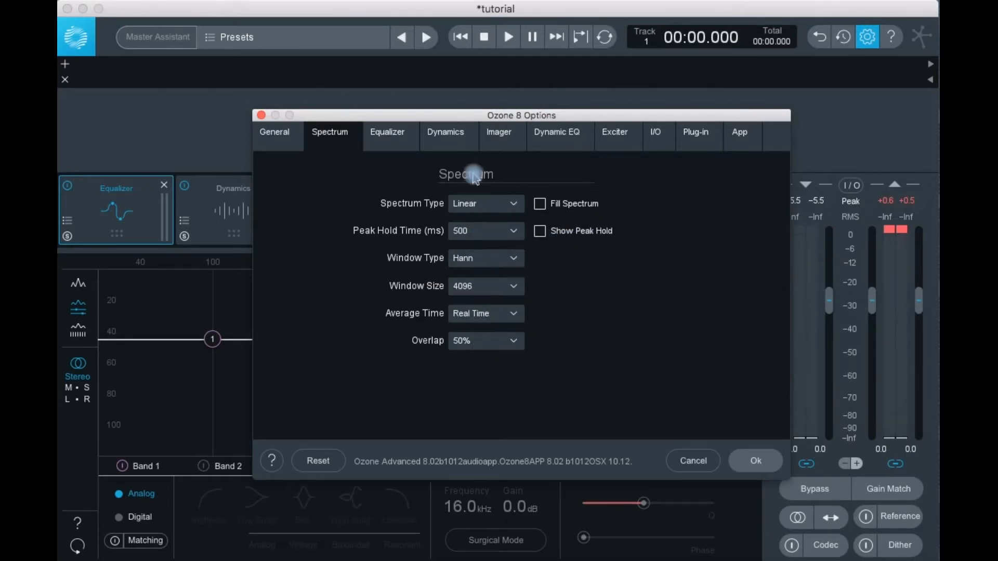
pyautogui.click(387, 134)
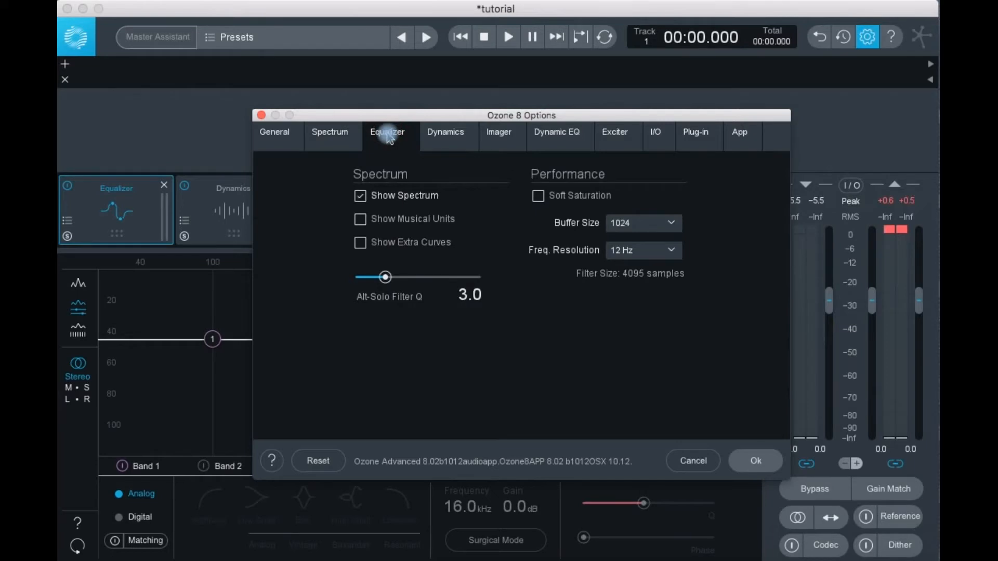
pyautogui.click(446, 141)
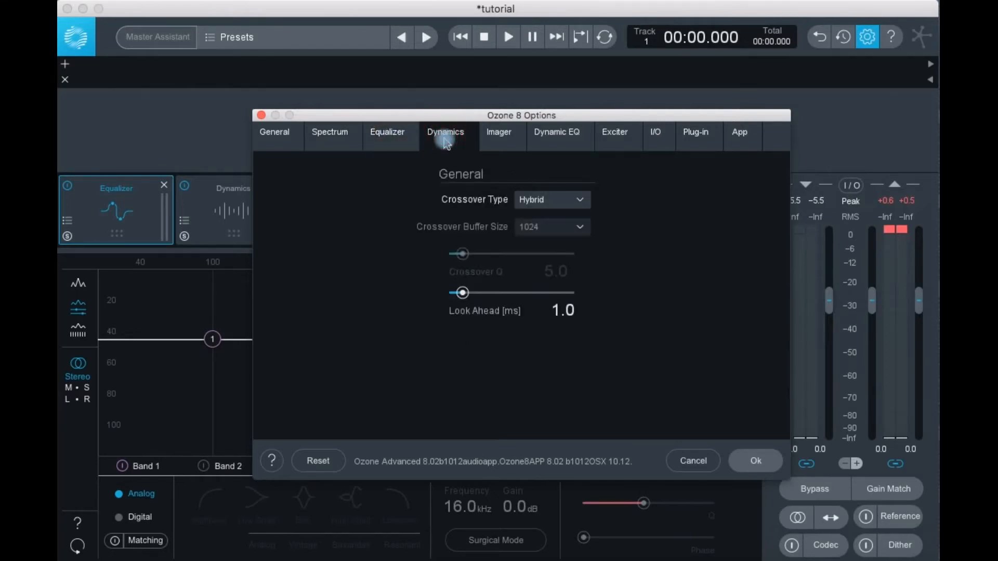
pyautogui.click(500, 139)
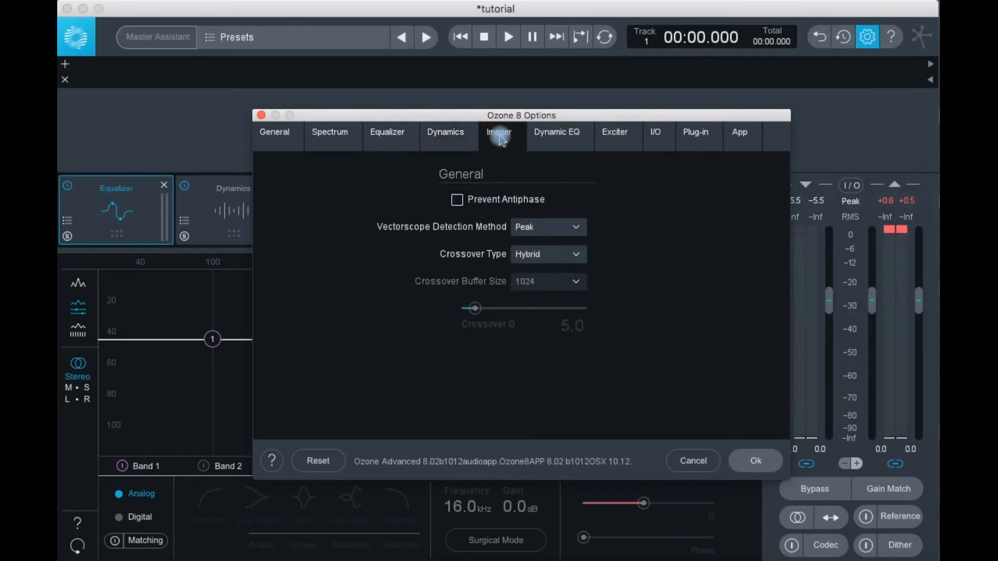
pyautogui.click(561, 136)
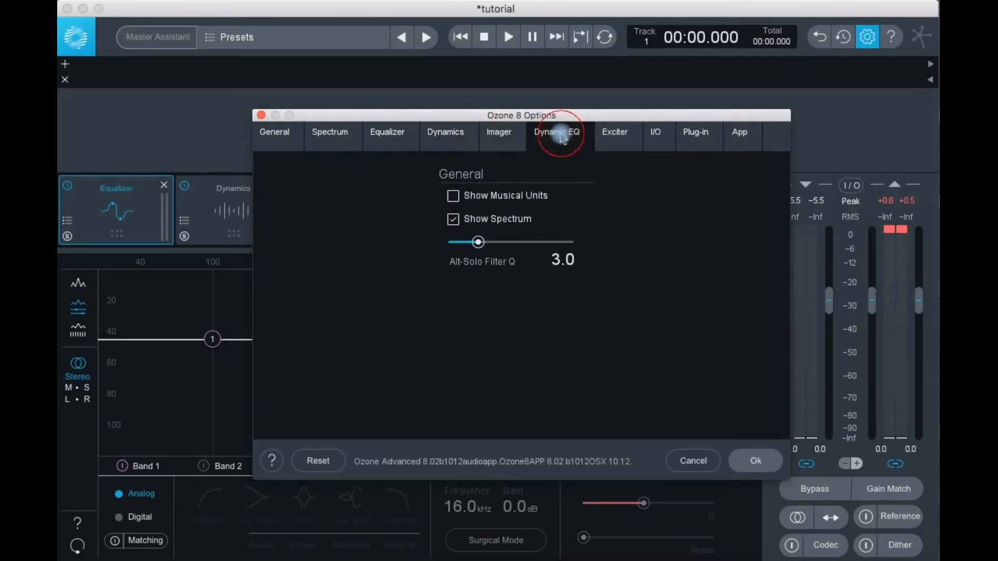
pyautogui.click(618, 138)
# - Turn on detection of "True Peaks" in the I/O options
pyautogui.click(657, 140)
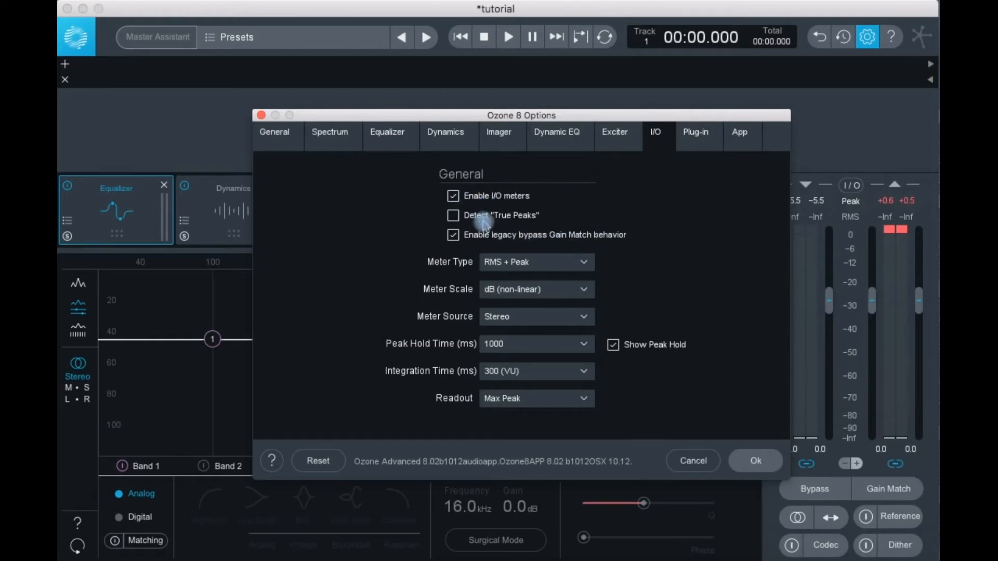
pyautogui.click(452, 216)
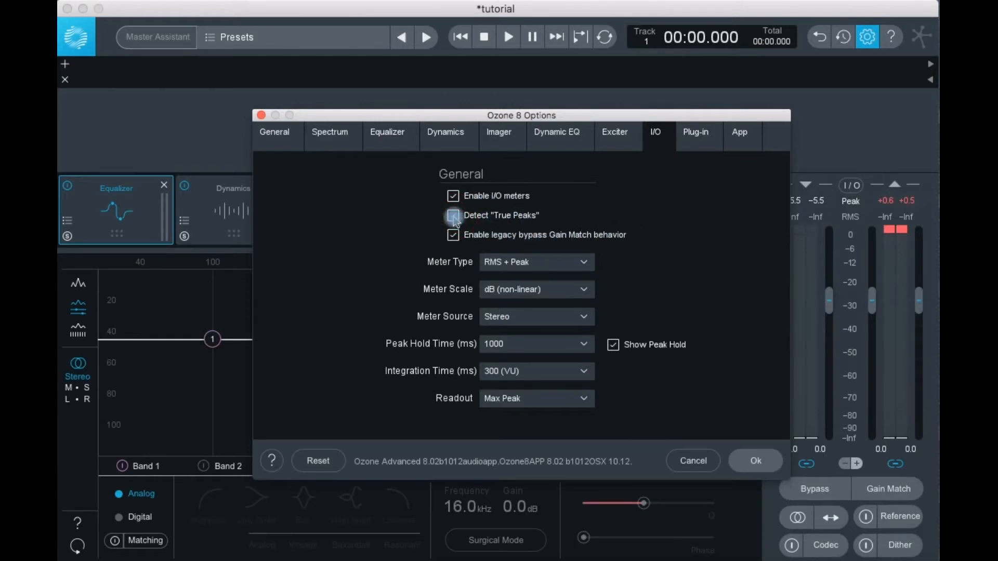
# - Switch AU plug-in scanning off and back on in the Plug-in options
pyautogui.click(695, 145)
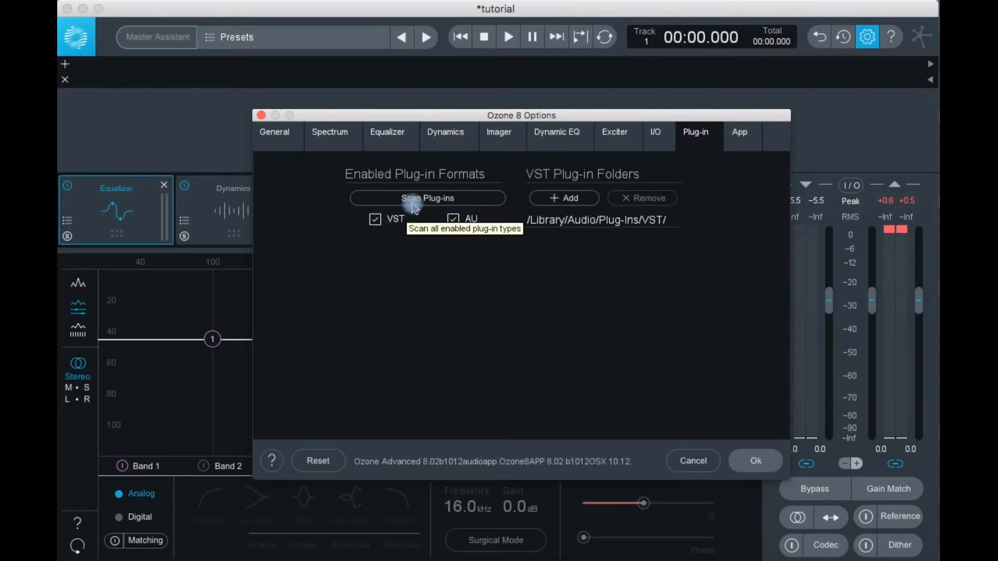
pyautogui.click(452, 219)
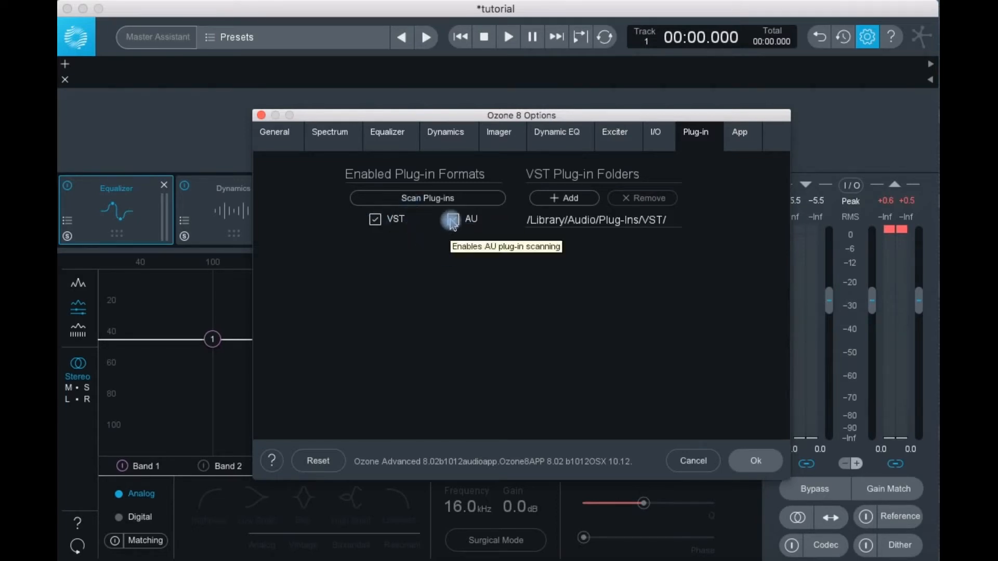
pyautogui.click(452, 220)
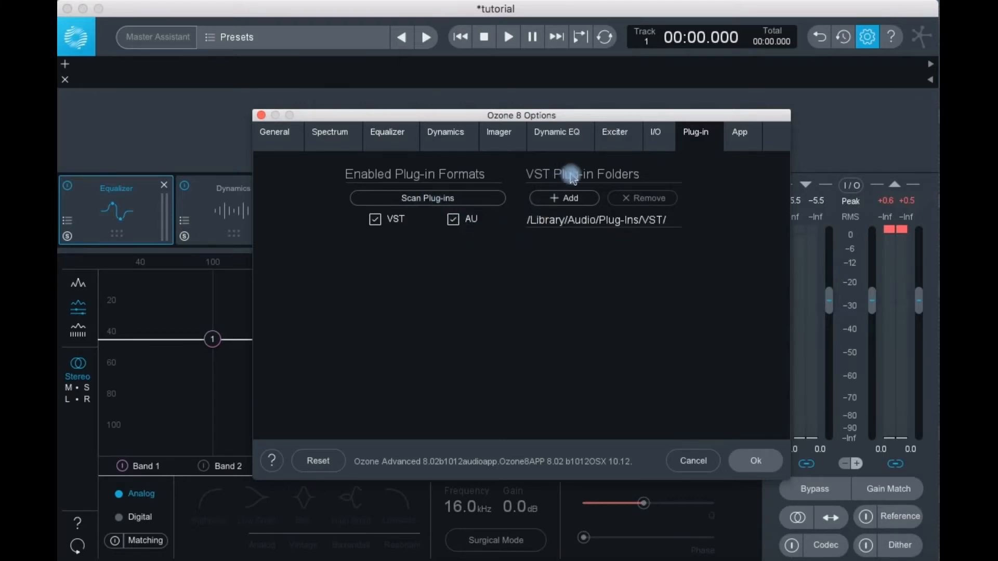
# - Add the AT Live Tutorial Audio folder from Downloads to the VST plug-in folders, and remove it from the list again
pyautogui.click(564, 200)
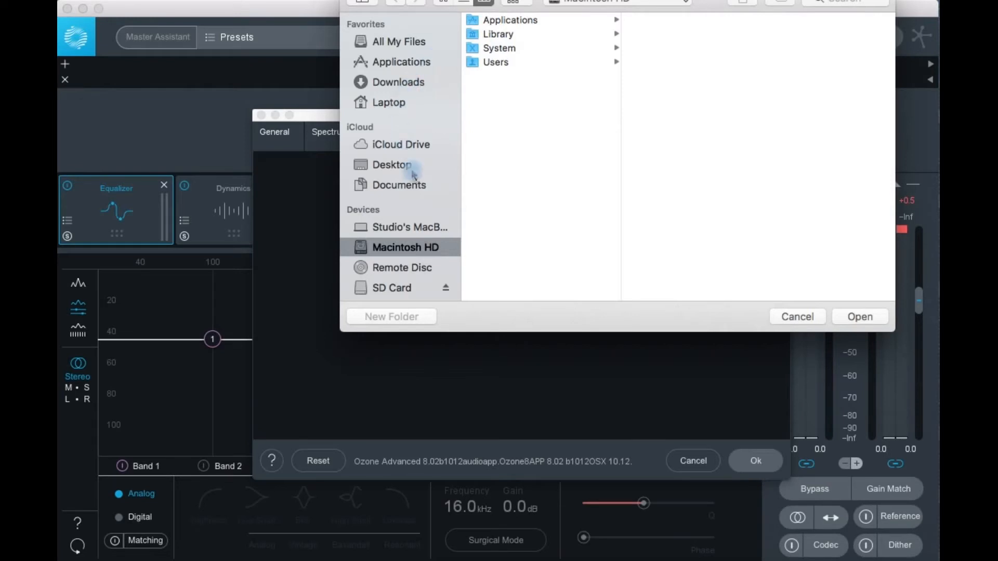
pyautogui.click(417, 83)
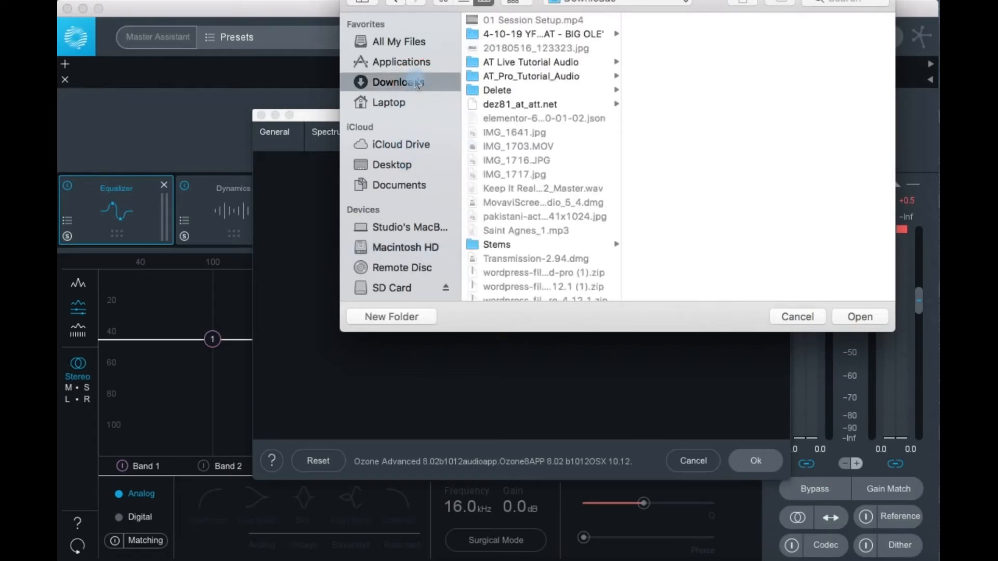
pyautogui.click(494, 62)
pyautogui.click(860, 316)
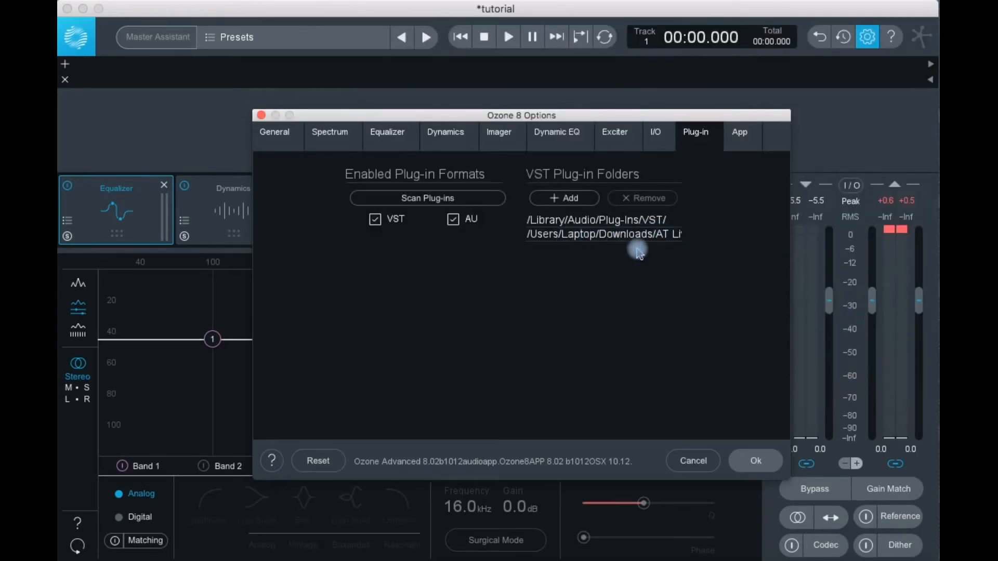
pyautogui.click(612, 241)
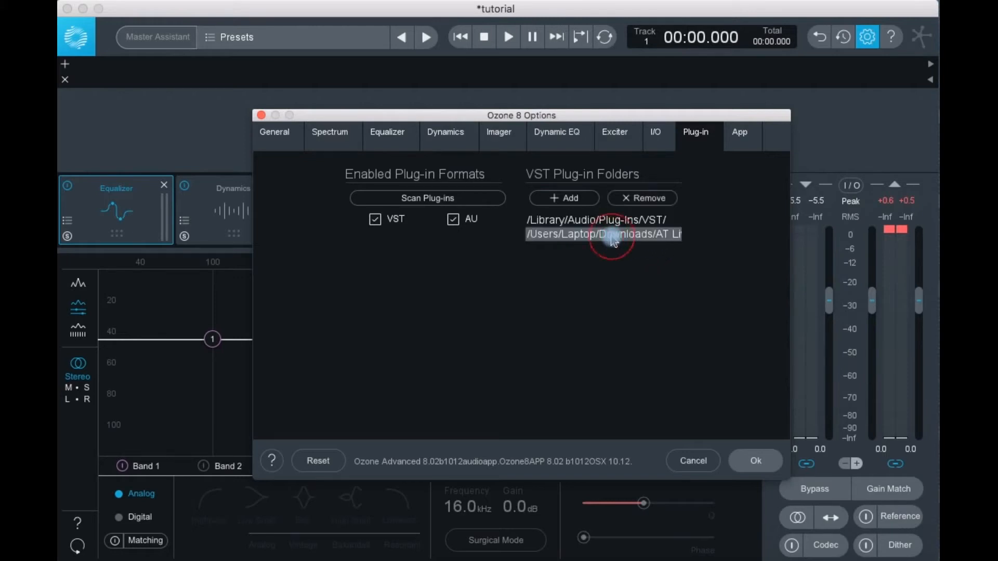
pyautogui.click(640, 199)
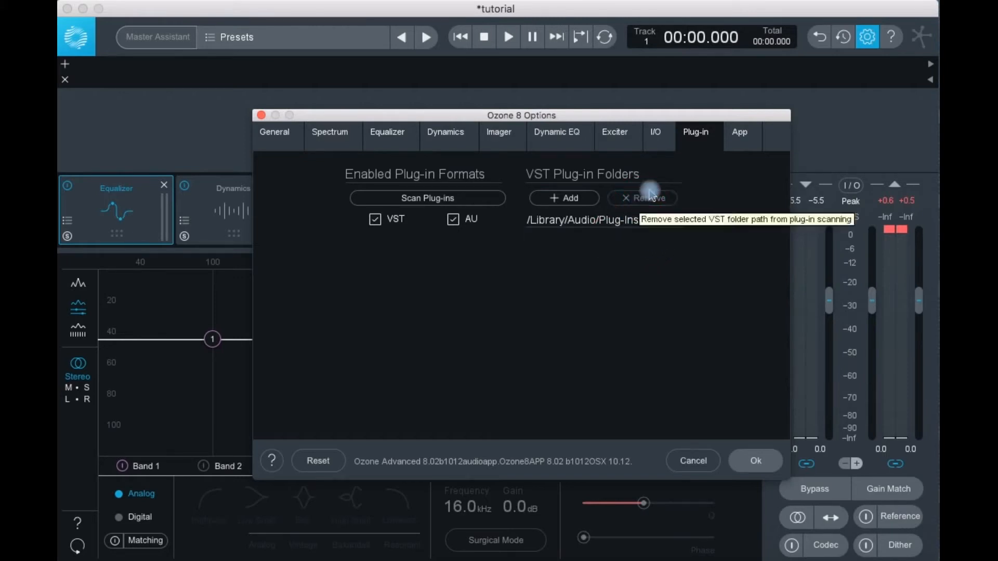
# - Look over the App options for the waveform display and playhead, and close the options with the changes applied
pyautogui.click(736, 136)
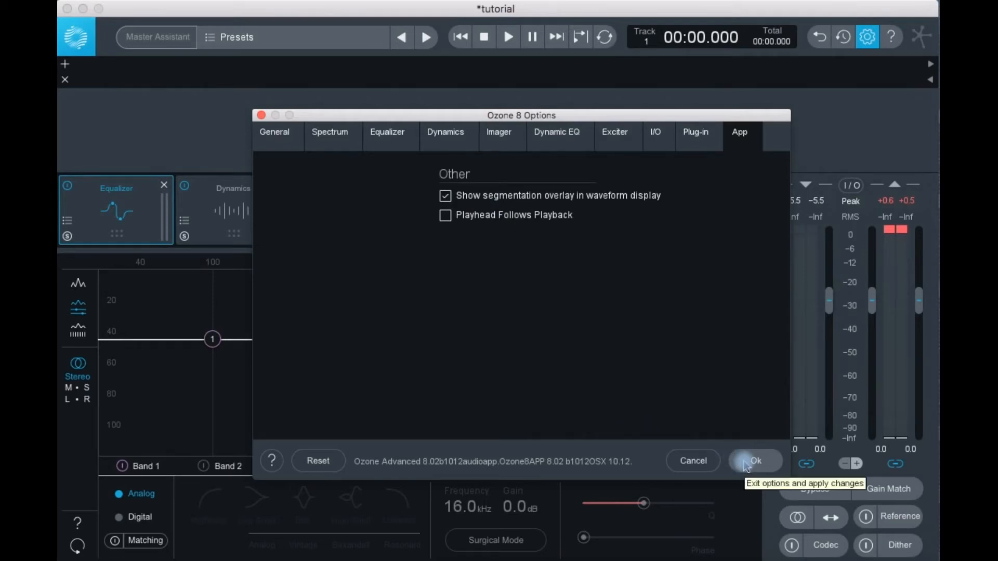
pyautogui.click(749, 462)
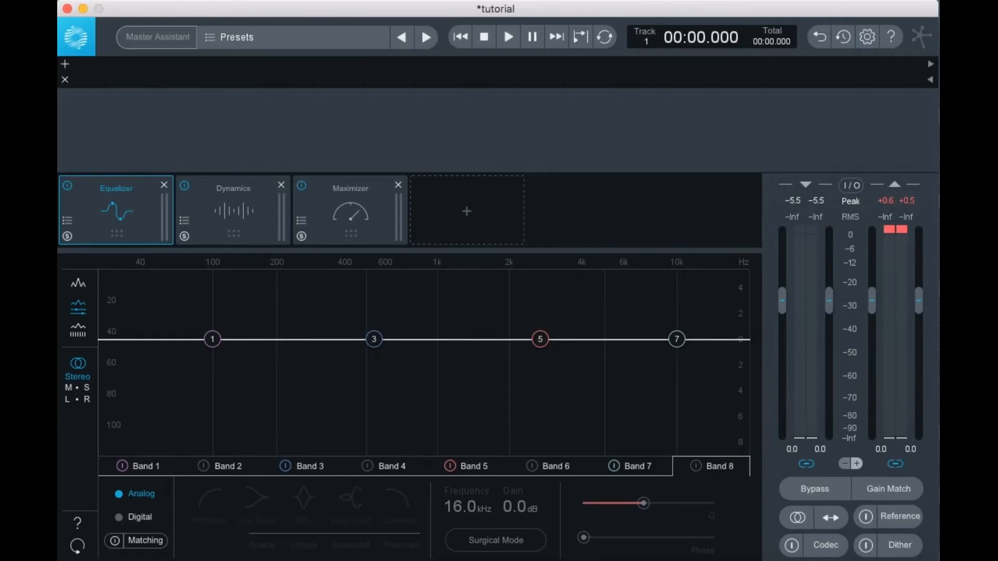
# - Open the Audio Devices settings, review the available output devices, and close the settings with the current device kept
pyautogui.press('super+comma')
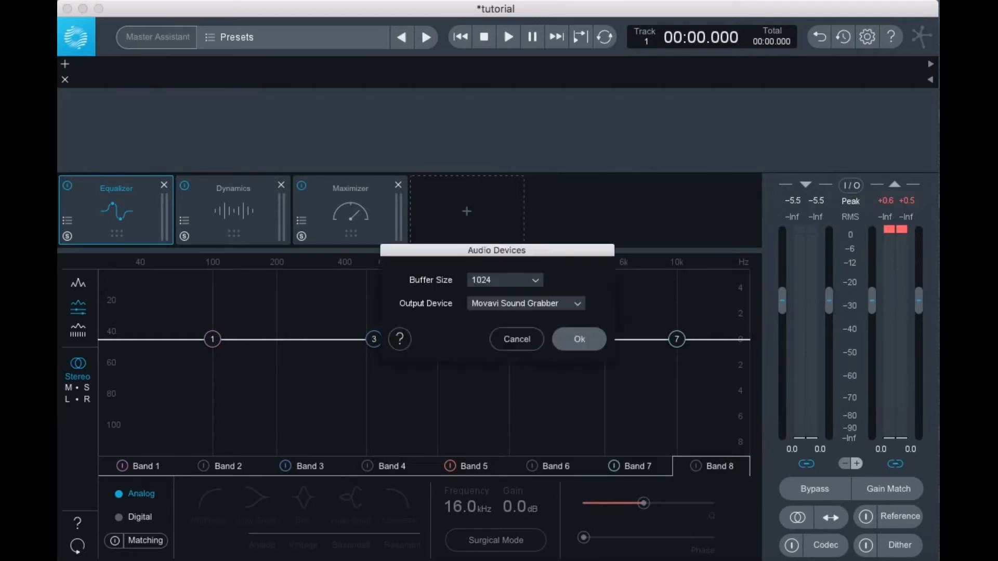
pyautogui.click(499, 304)
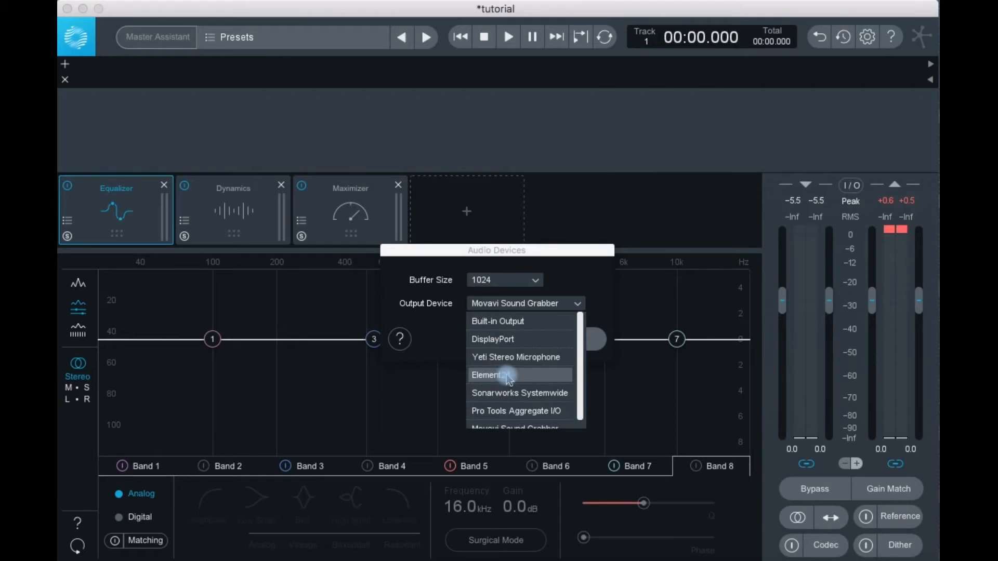
pyautogui.click(595, 290)
pyautogui.click(580, 339)
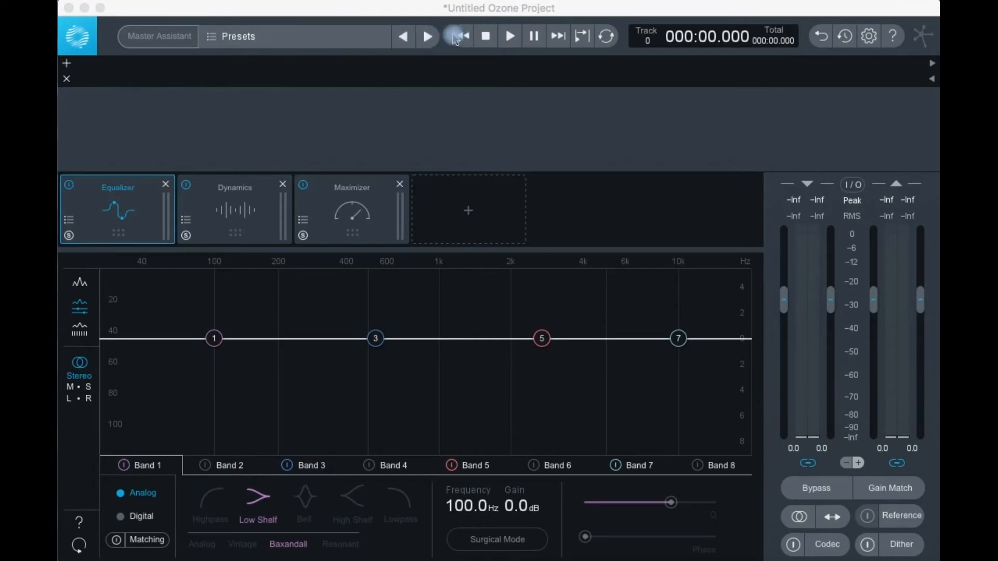
pyautogui.click(462, 36)
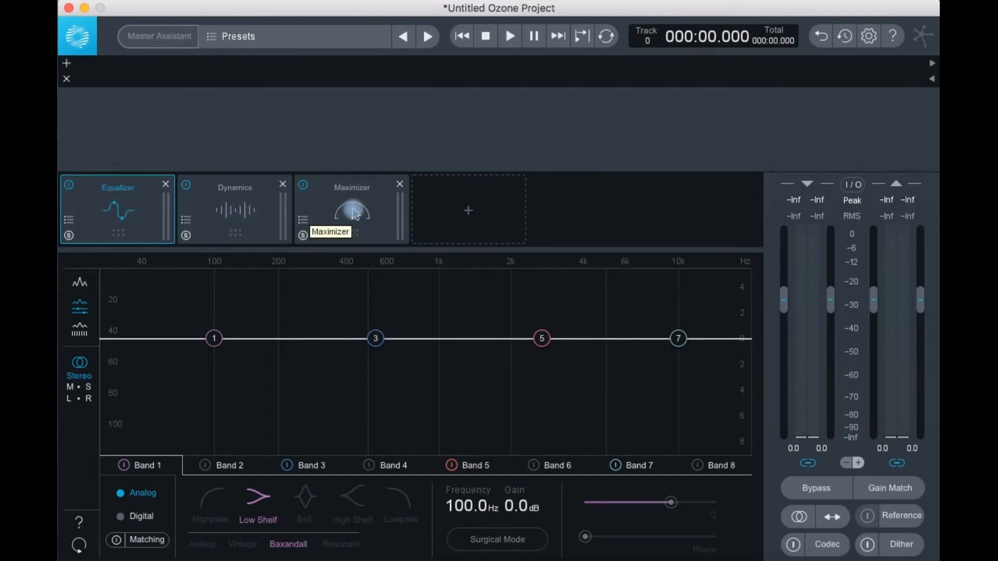
# - Add the Vintage EQ, Vintage Tape and Exciter modules after the Maximizer in the module chain
pyautogui.click(469, 215)
pyautogui.click(253, 283)
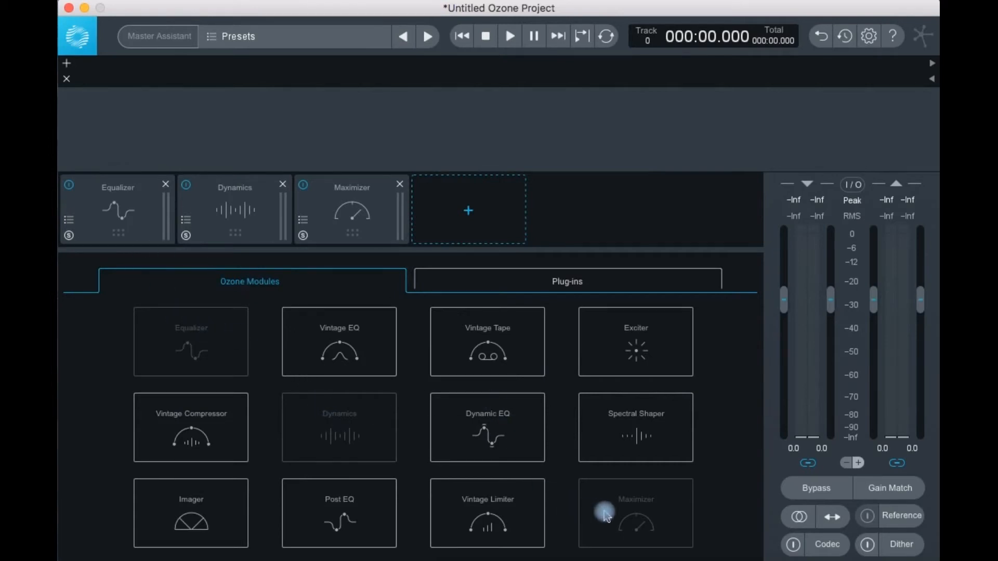
pyautogui.click(337, 346)
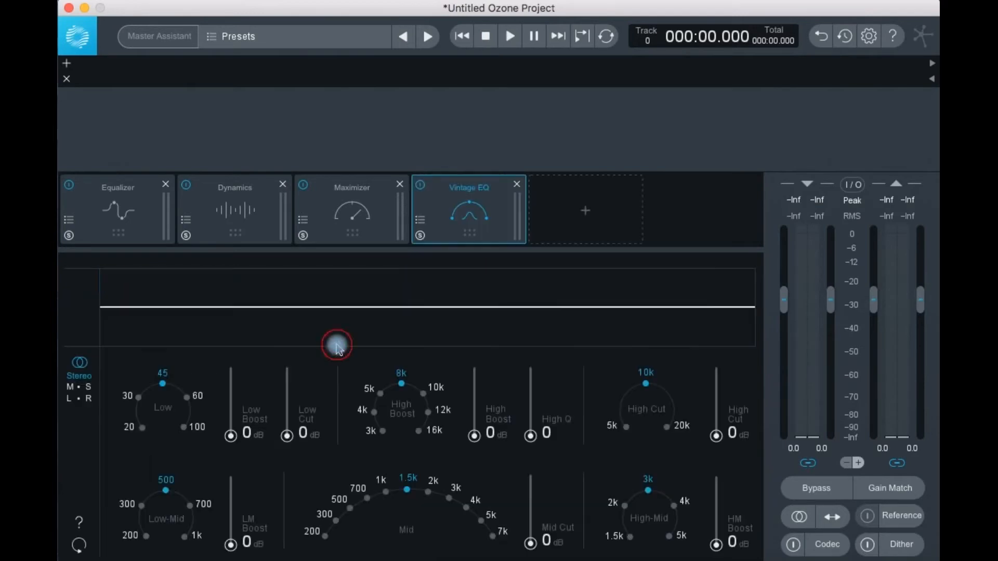
pyautogui.click(583, 213)
pyautogui.click(519, 331)
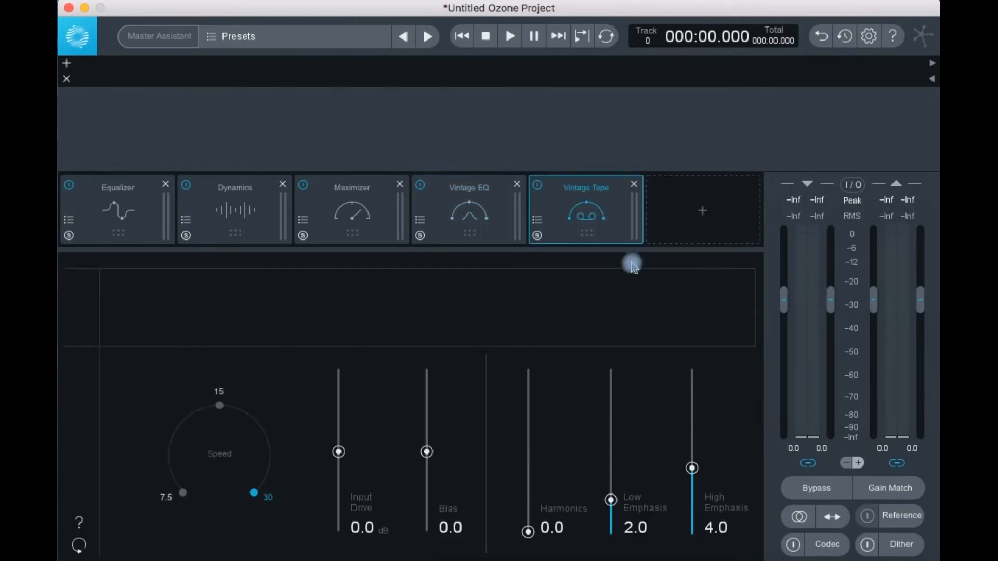
pyautogui.click(700, 214)
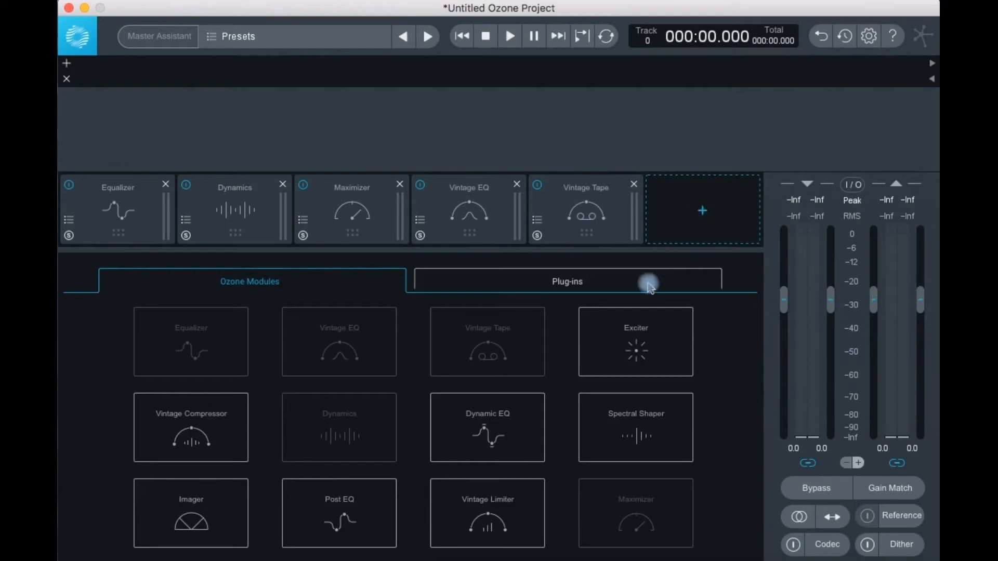
pyautogui.click(629, 341)
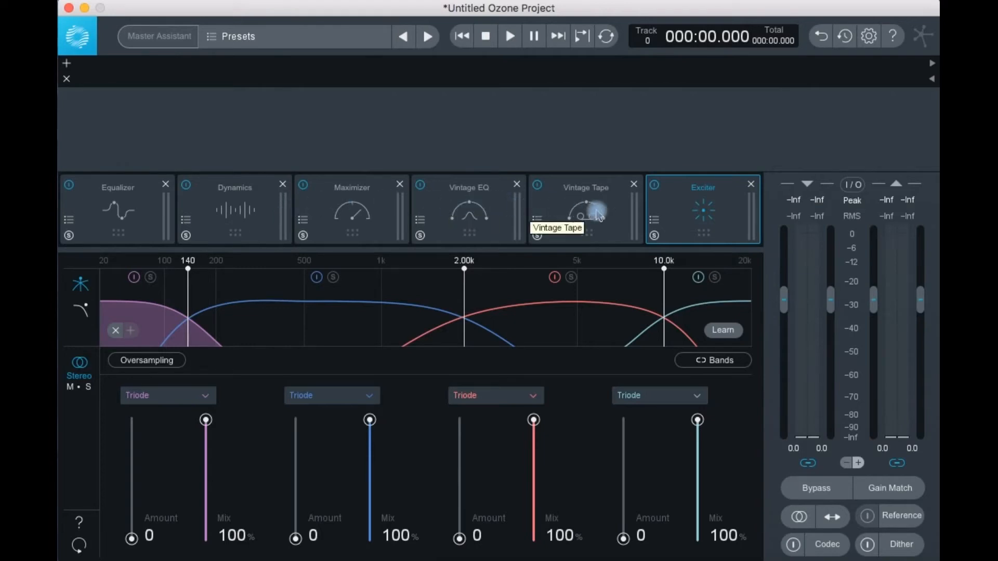
# - Remove the Exciter, Vintage Tape and Vintage EQ modules from the module chain
pyautogui.click(751, 188)
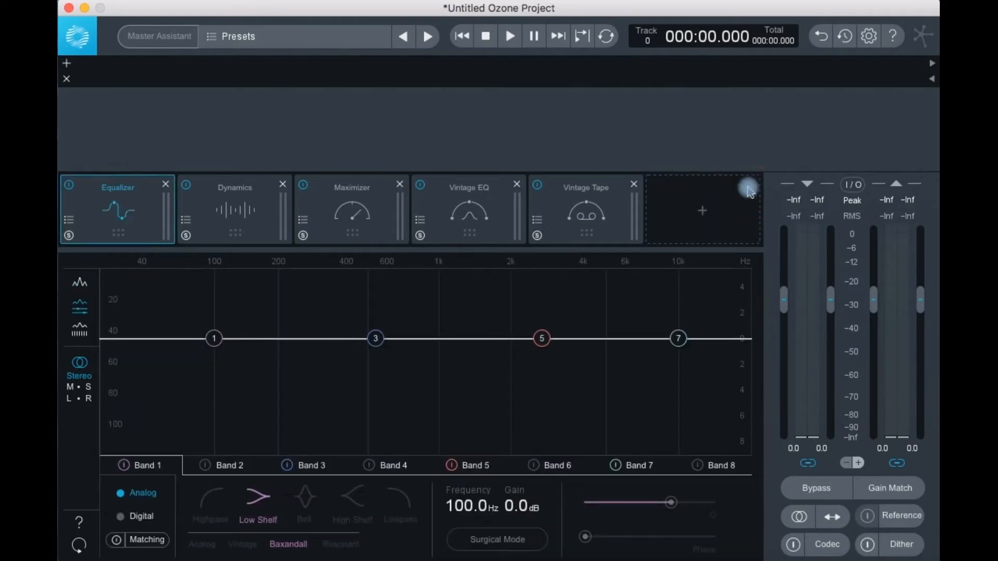
pyautogui.click(633, 185)
pyautogui.click(517, 184)
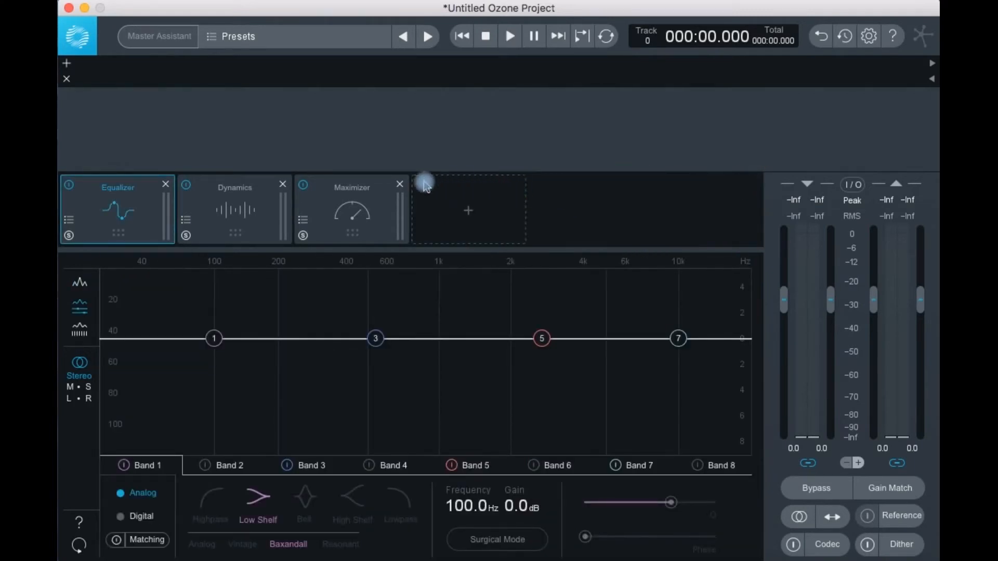
# - Clear the rest of the module chain by removing the Maximizer, Dynamics and Equalizer modules
pyautogui.click(401, 185)
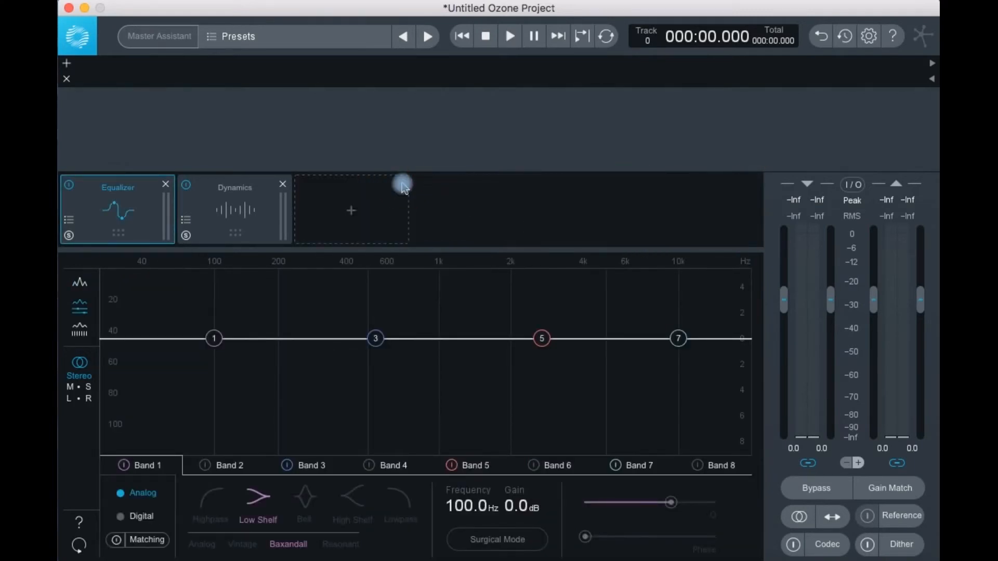
pyautogui.click(282, 185)
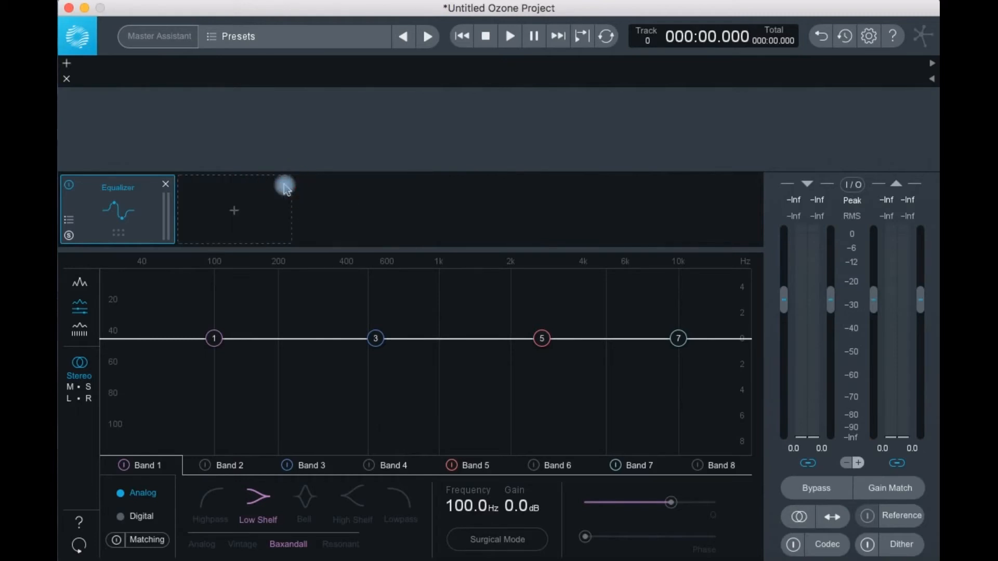
pyautogui.click(166, 185)
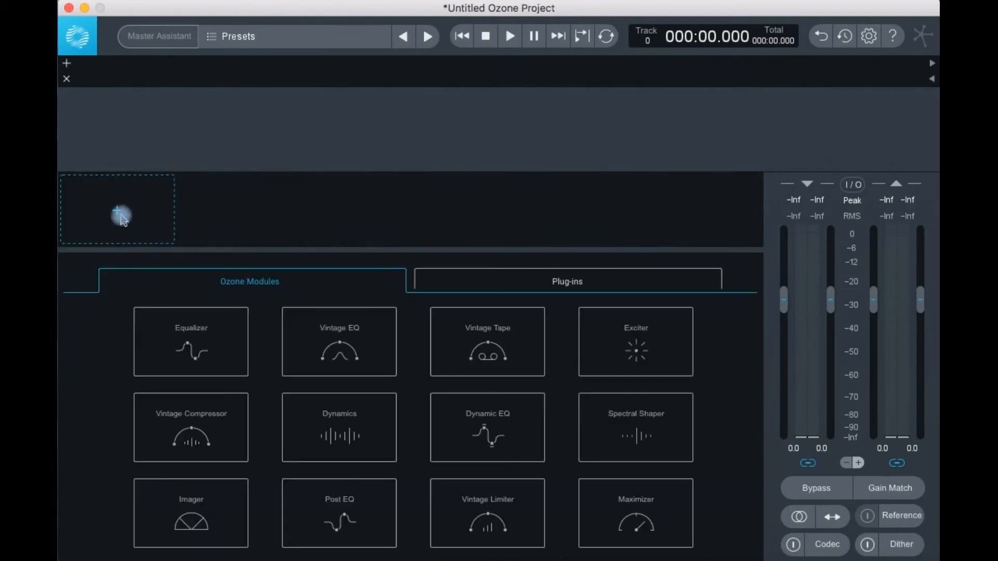
# - Insert the TR5 Black 76.vst plug-in into the empty module chain and close its plug-in window
pyautogui.click(481, 281)
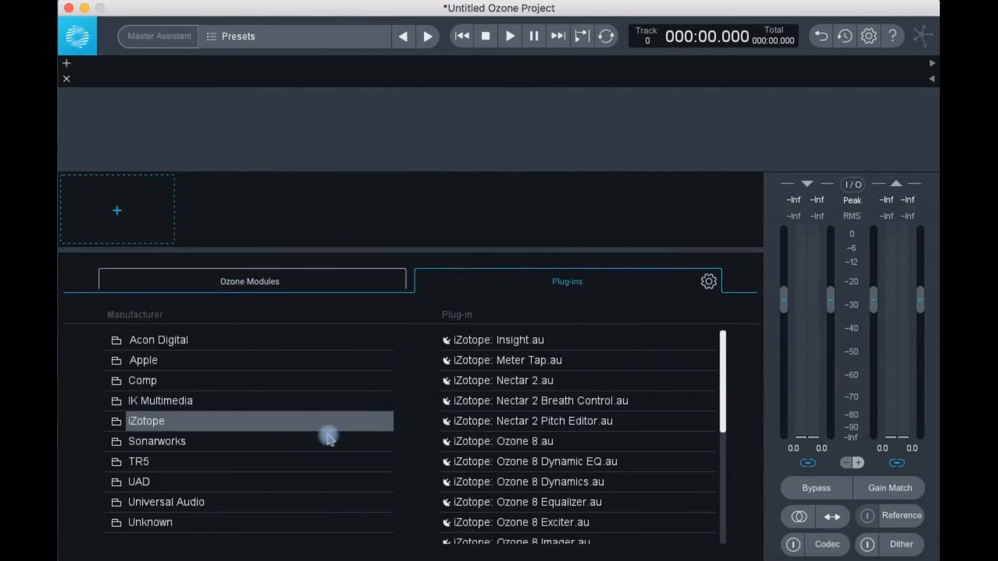
pyautogui.click(134, 463)
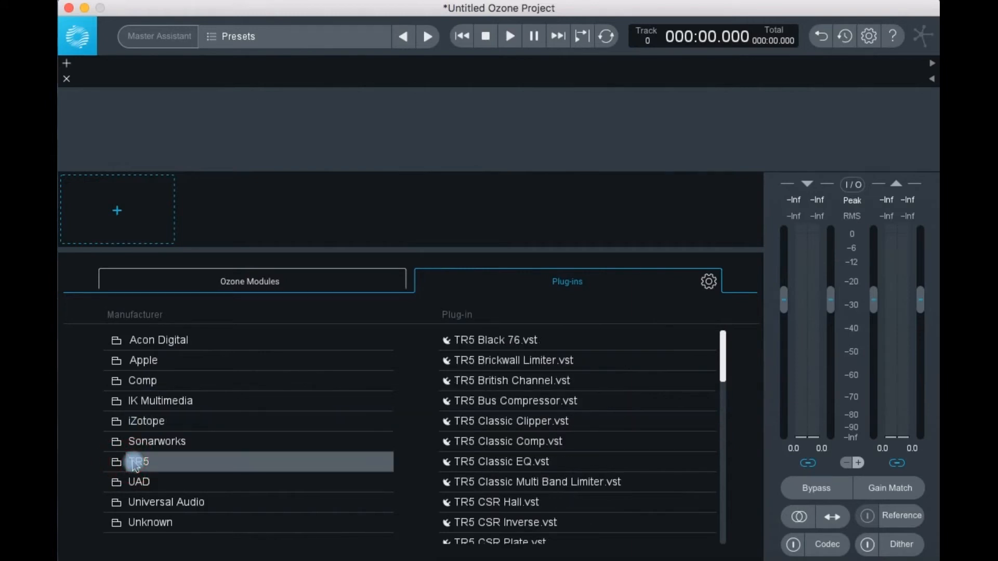
pyautogui.click(502, 346)
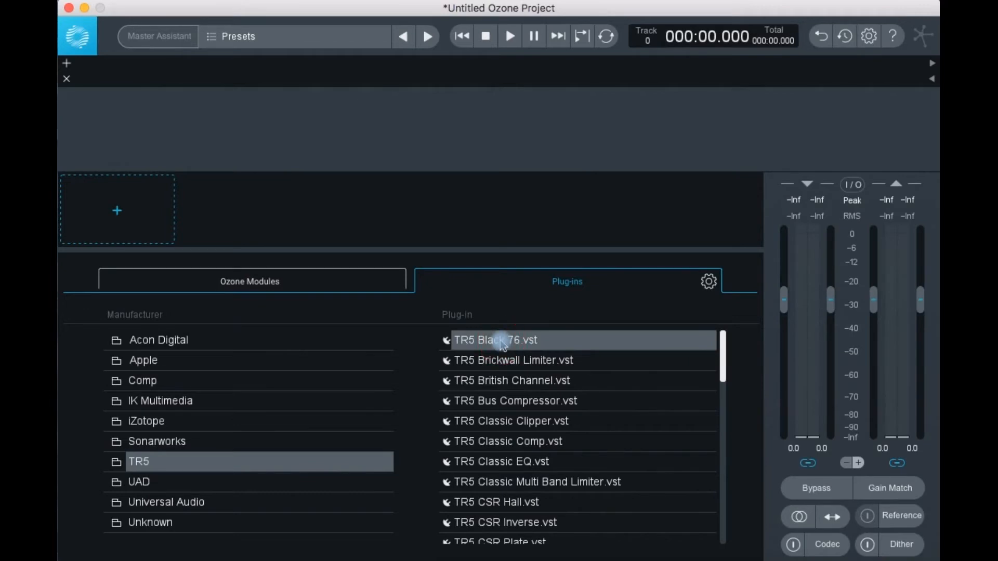
pyautogui.click(502, 345)
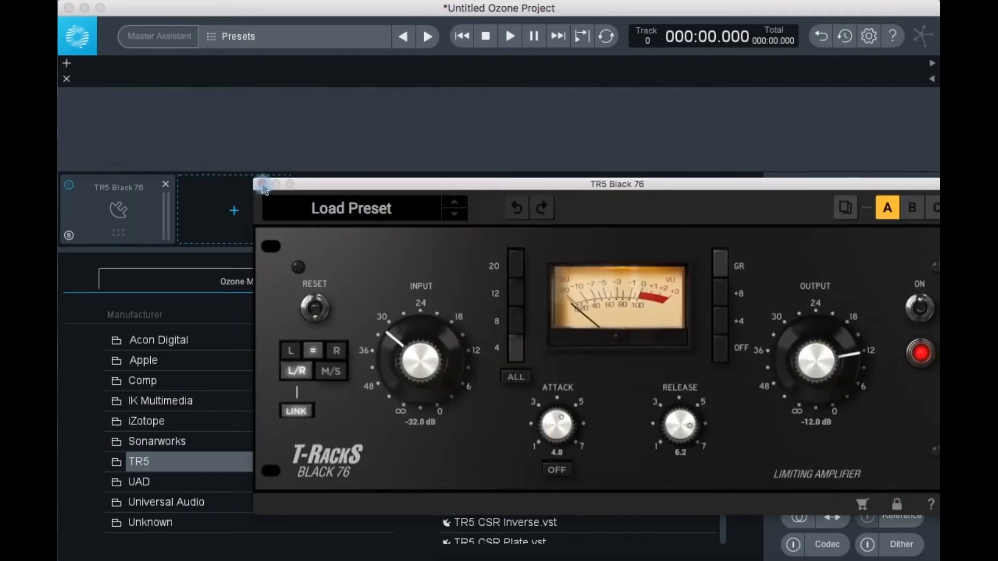
pyautogui.click(262, 184)
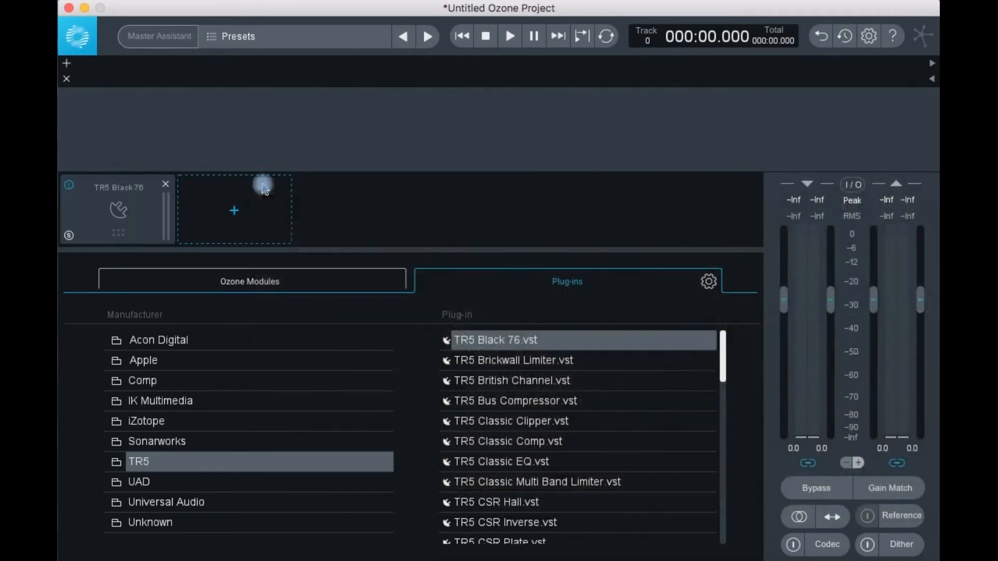
# - Add the UAD ADA Flanger.vst plug-in to the module chain, decline the purchase offer, and close its plug-in window
pyautogui.click(151, 481)
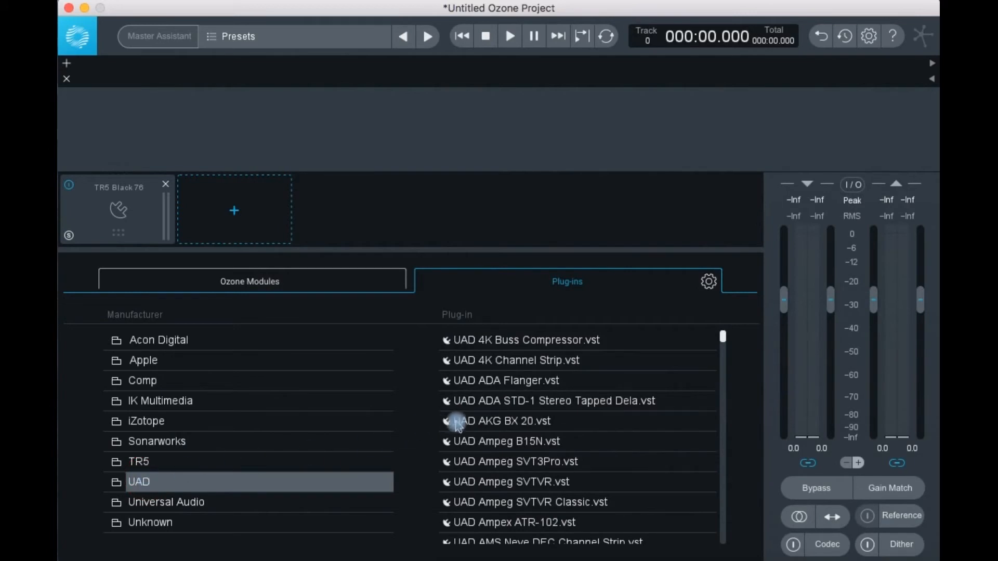
pyautogui.click(483, 382)
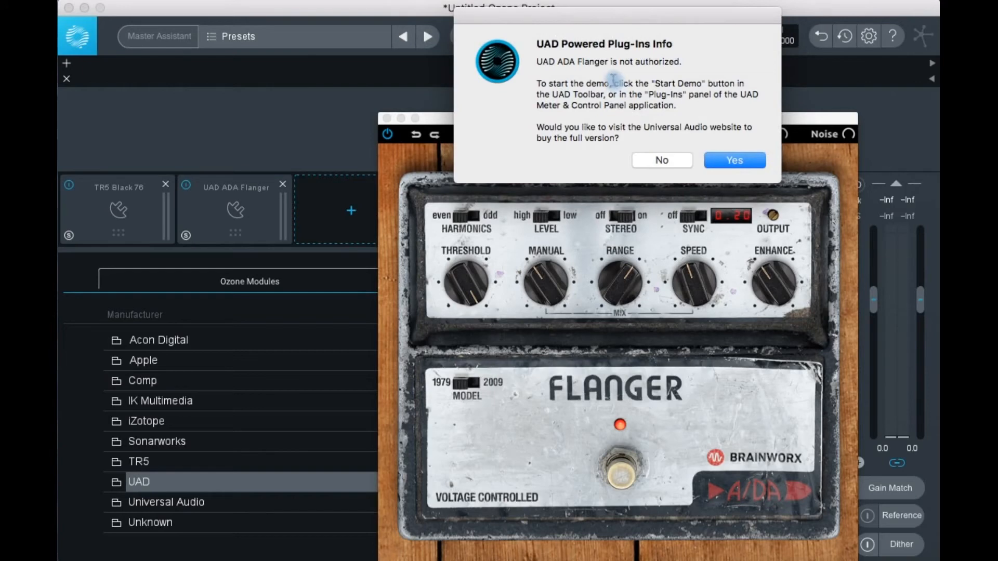
pyautogui.click(655, 161)
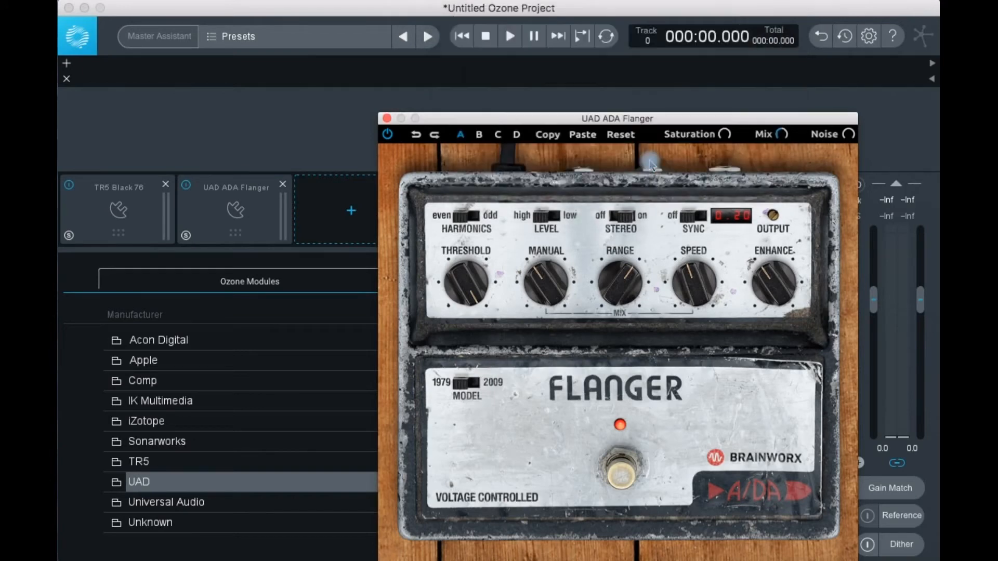
pyautogui.click(387, 119)
# - Add the UAD Ampex ATR-102.vst plug-in after the ADA Flanger and close its plug-in window
pyautogui.scroll(-1, 473, 364)
pyautogui.scroll(-2, 473, 363)
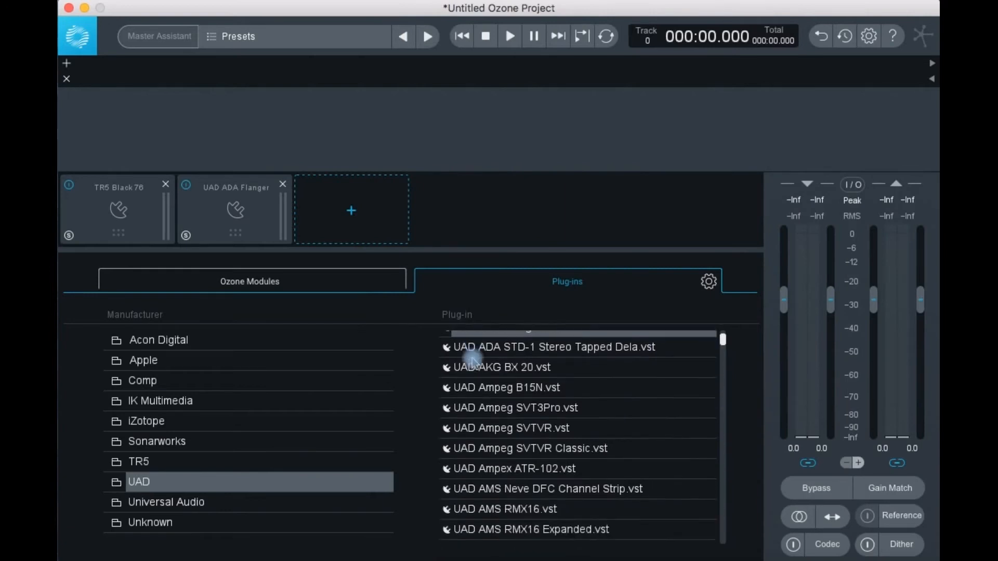
pyautogui.click(492, 469)
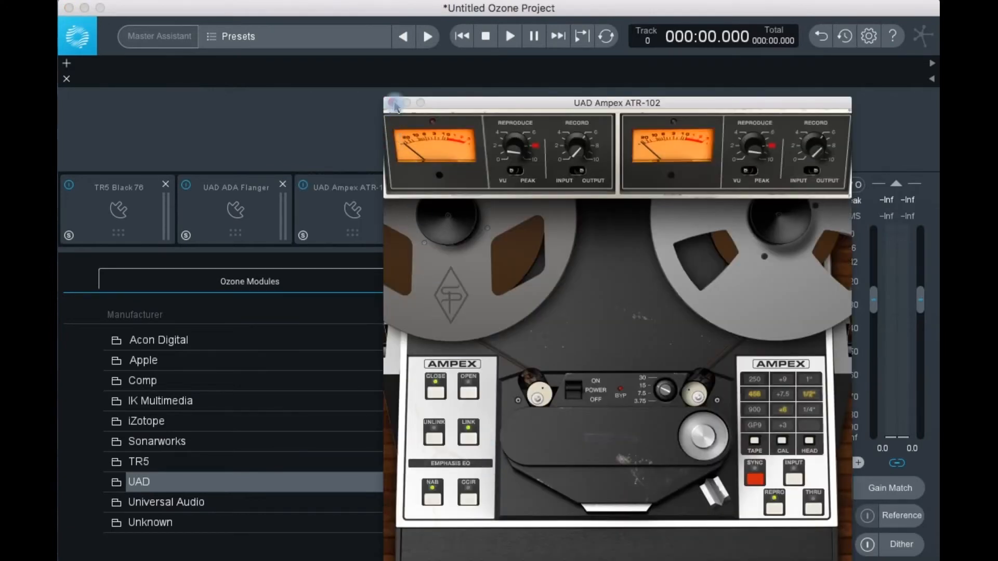
pyautogui.click(394, 104)
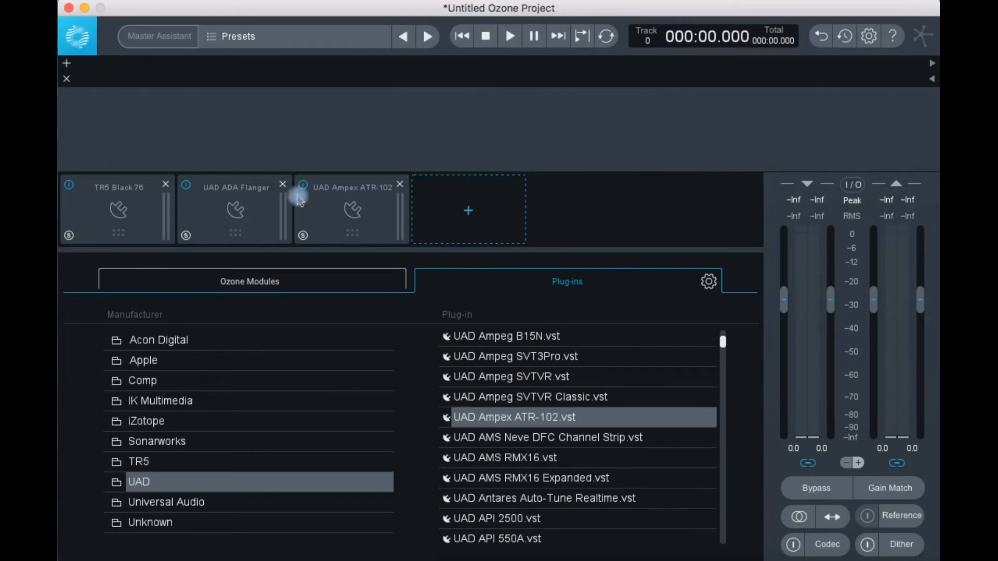
# - Remove the Ampex ATR-102, ADA Flanger and Black 76 plug-ins from the chain and return to the Ozone Modules selection
pyautogui.click(399, 186)
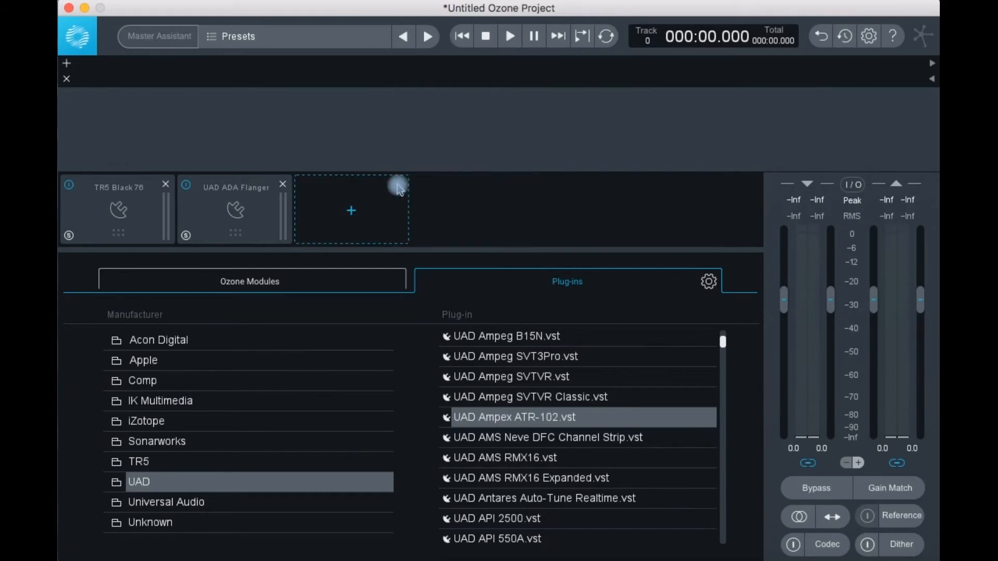
pyautogui.click(282, 185)
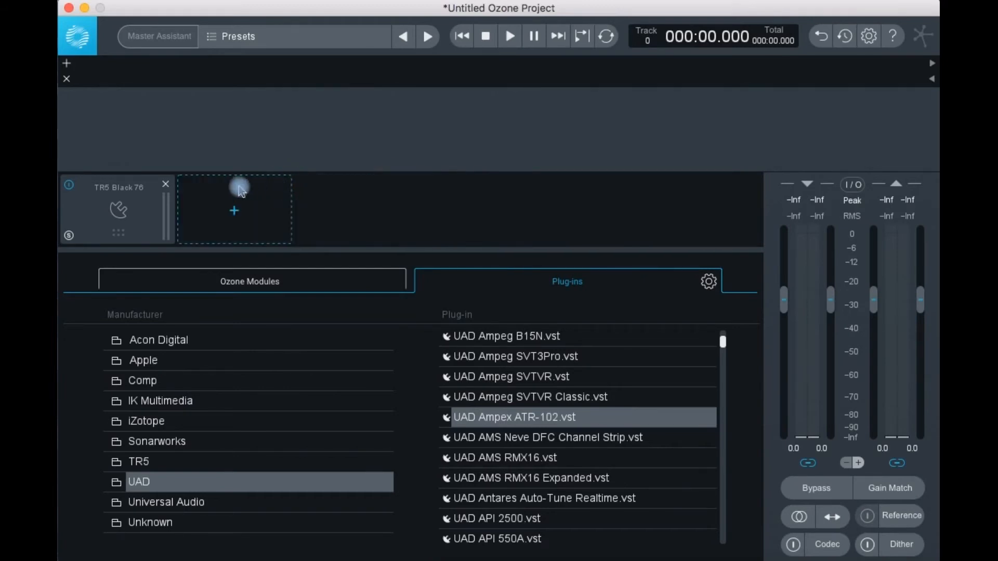
pyautogui.click(165, 184)
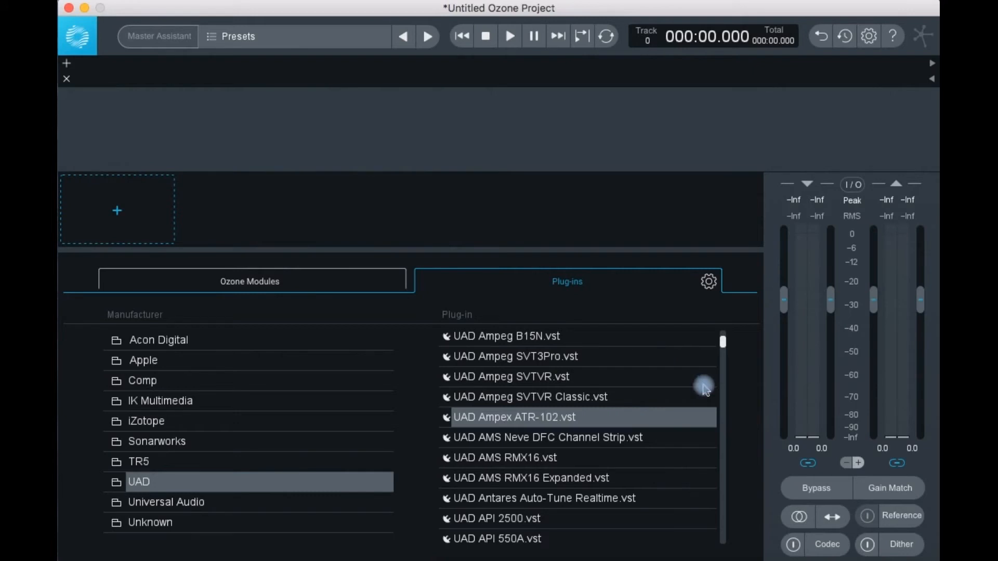
pyautogui.click(384, 282)
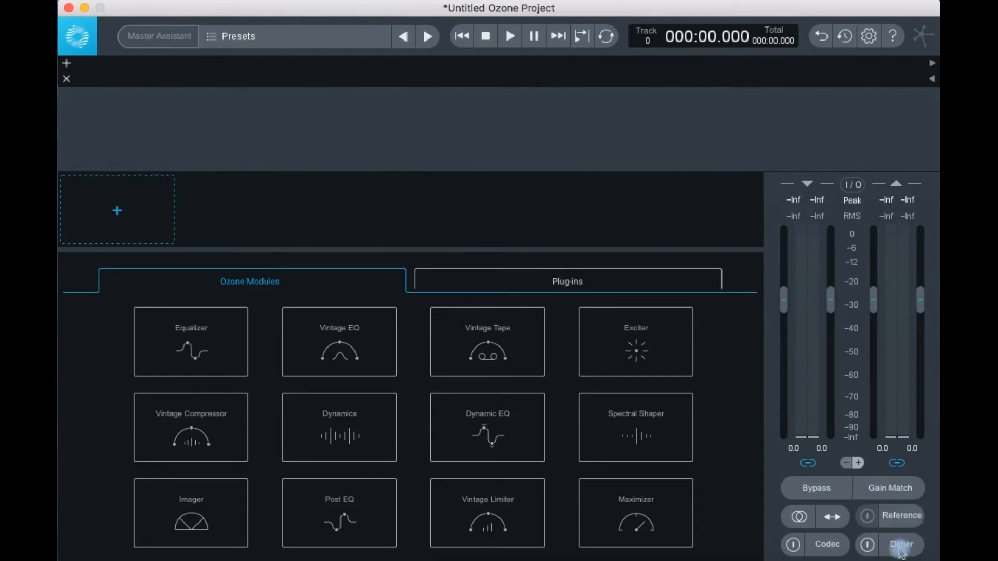
# - Switch mono summing on and back off, and turn on left/right channel swapping
pyautogui.click(800, 519)
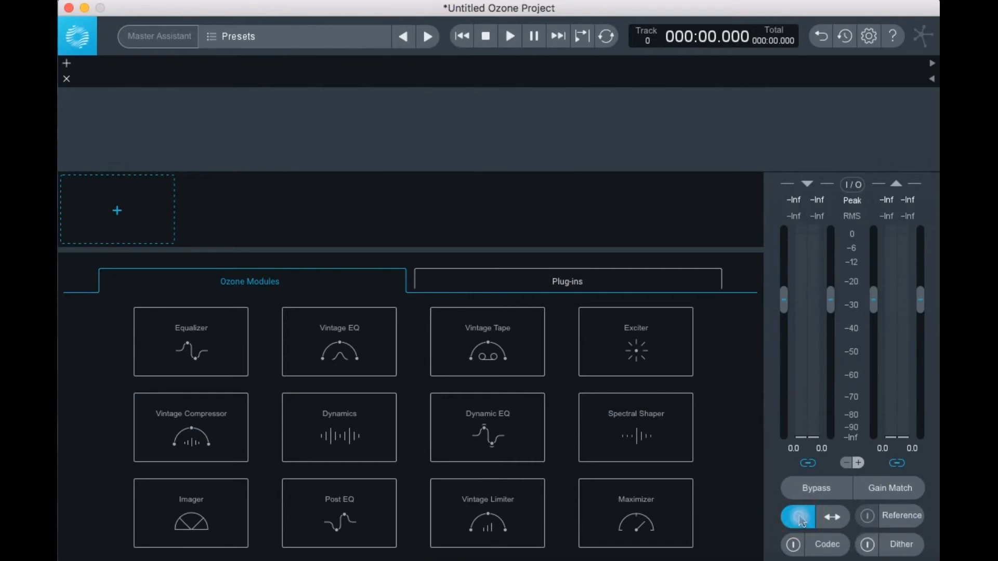
pyautogui.click(800, 519)
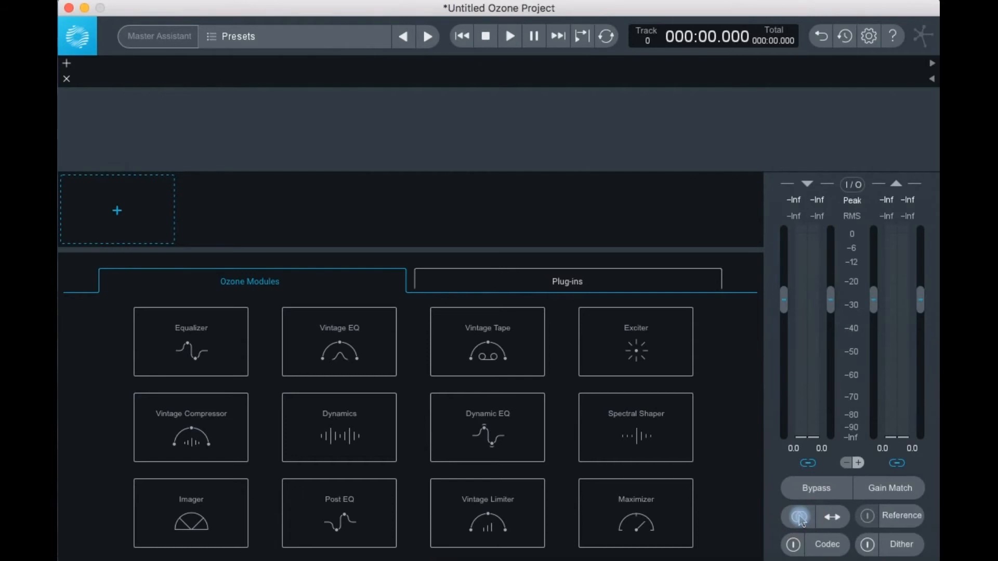
pyautogui.click(832, 521)
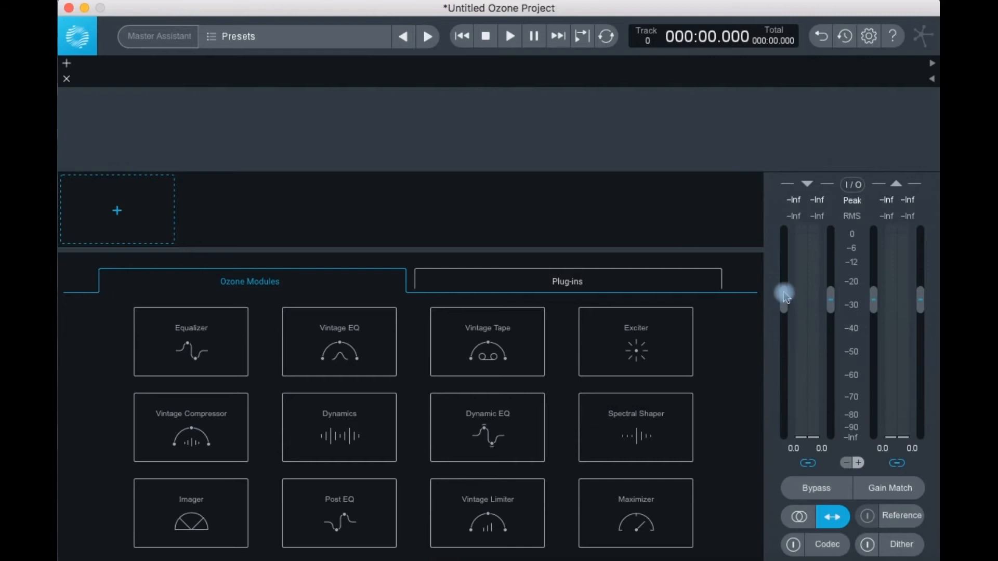
# - Lower the linked input gains to -6.0 dB, unlink both channel pairs, and offset inputs to +1.3/-0.7 dB and outputs to -4.5/-5.2 dB
pyautogui.moveTo(785, 303); pyautogui.dragTo(790, 343)
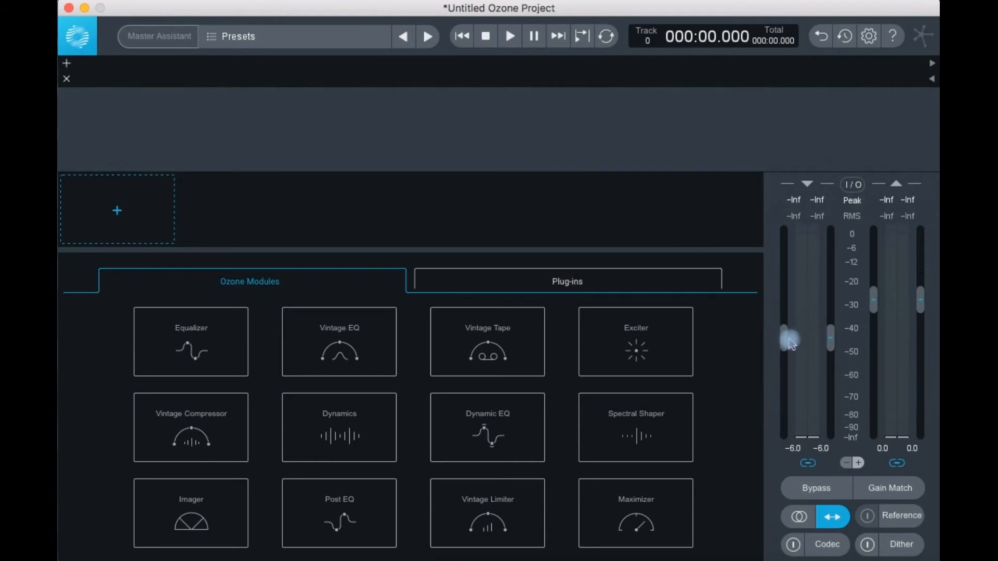
pyautogui.click(806, 466)
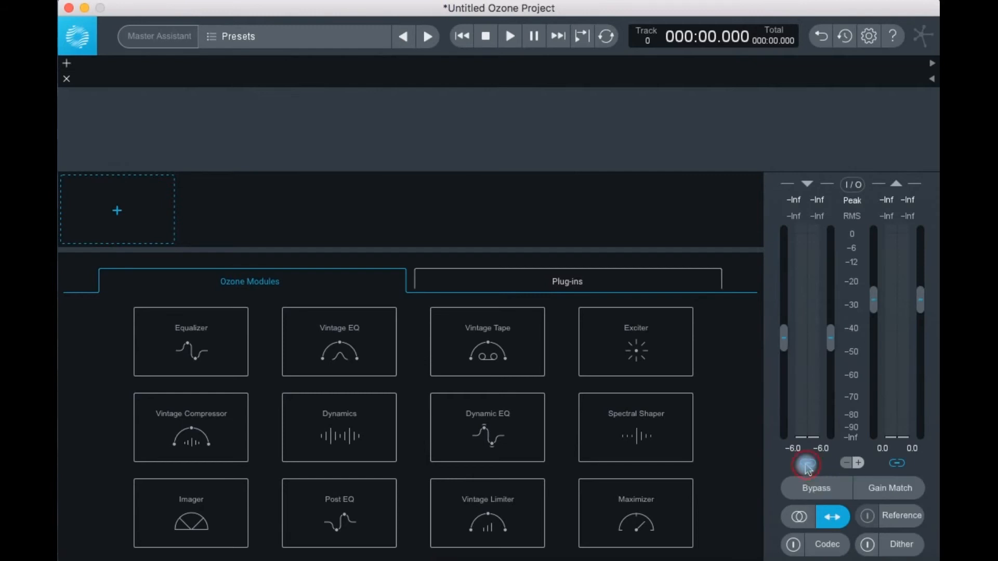
pyautogui.moveTo(784, 344); pyautogui.dragTo(796, 301)
pyautogui.moveTo(829, 336); pyautogui.dragTo(884, 337)
pyautogui.click(899, 463)
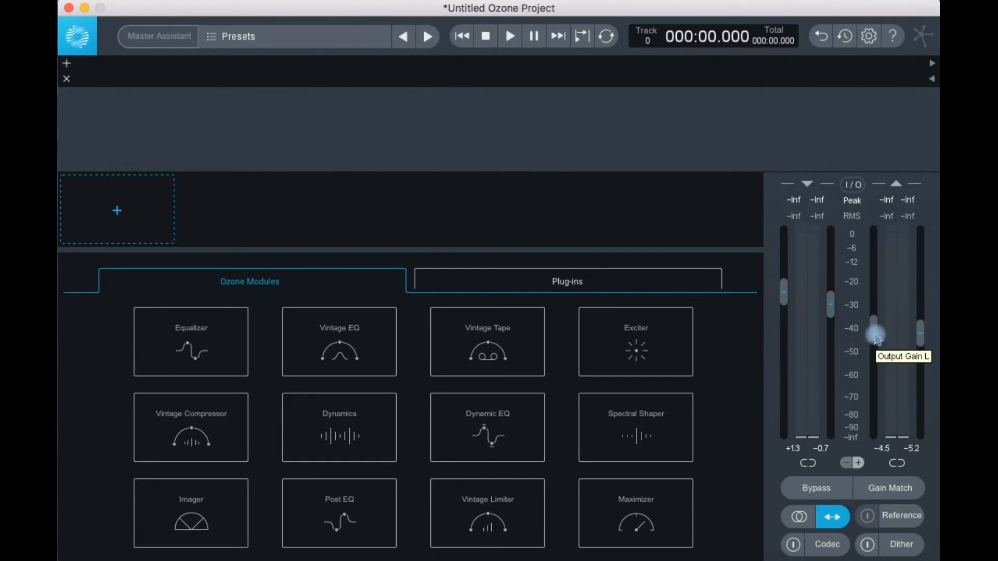
# - Reset all four input and output gains to 0.0 dB and relink the left and right channels of both pairs
pyautogui.keyDown('alt'); pyautogui.click(877, 339); pyautogui.keyUp('alt')
pyautogui.keyDown('alt'); pyautogui.click(920, 335); pyautogui.keyUp('alt')
pyautogui.keyDown('alt'); pyautogui.click(830, 310); pyautogui.keyUp('alt')
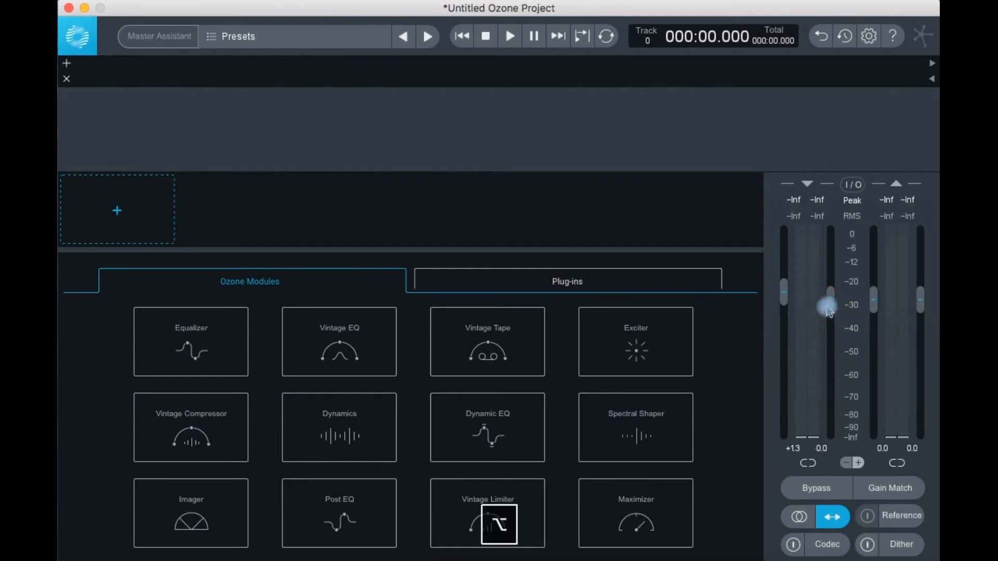
pyautogui.keyDown('alt'); pyautogui.click(780, 294); pyautogui.keyUp('alt')
pyautogui.click(807, 462)
pyautogui.click(886, 463)
pyautogui.click(898, 463)
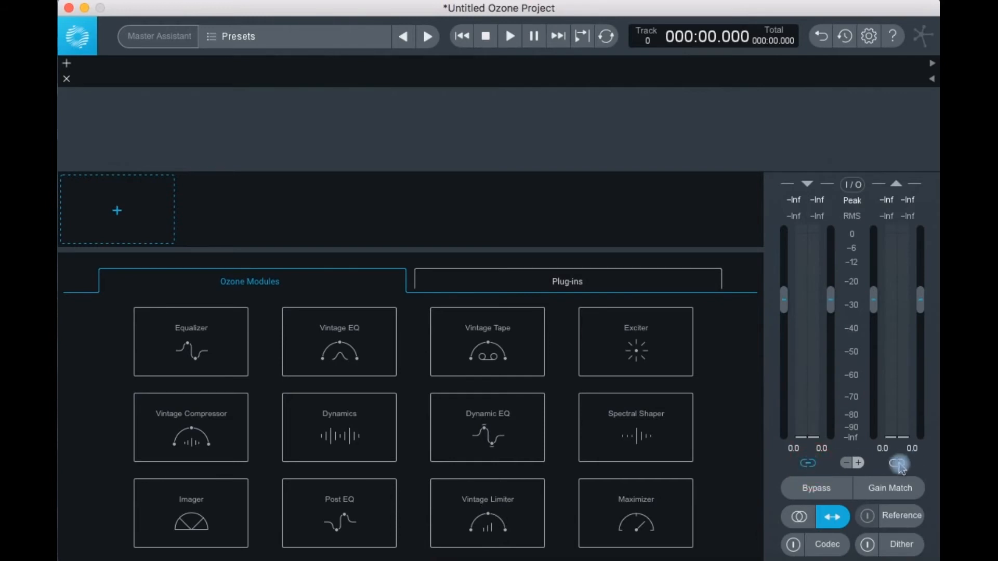
# - Zoom in the level meter scale and restore its wider range
pyautogui.click(858, 464)
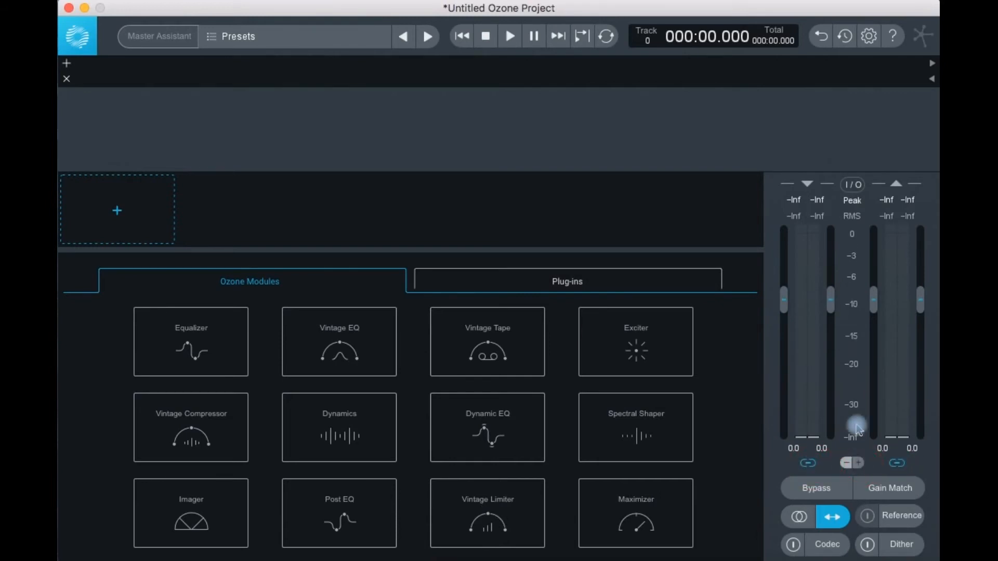
pyautogui.click(845, 464)
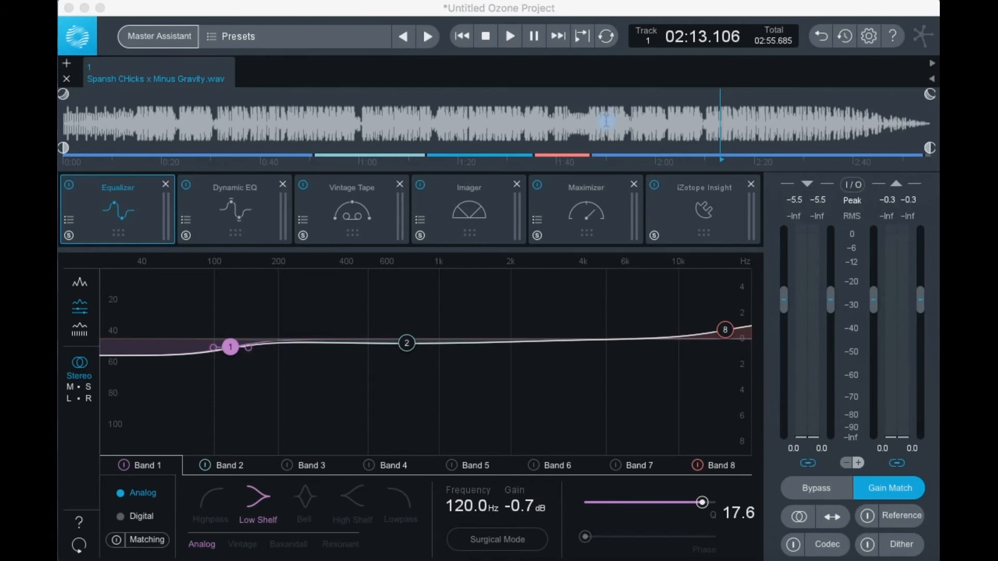
# - Import 04 Valentine.mp3 as a second track in the project and switch to that track
pyautogui.click(68, 68)
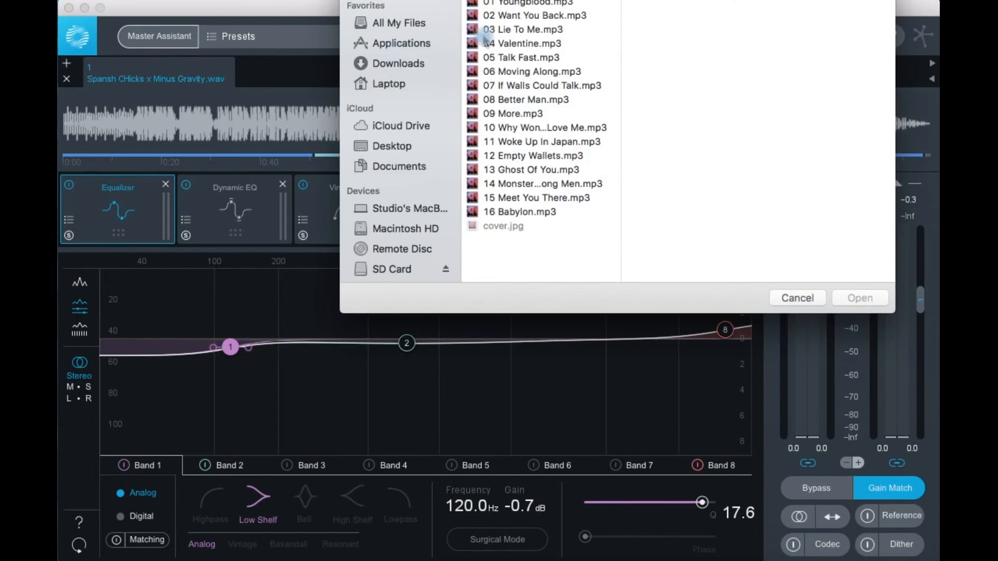
pyautogui.doubleClick(493, 44)
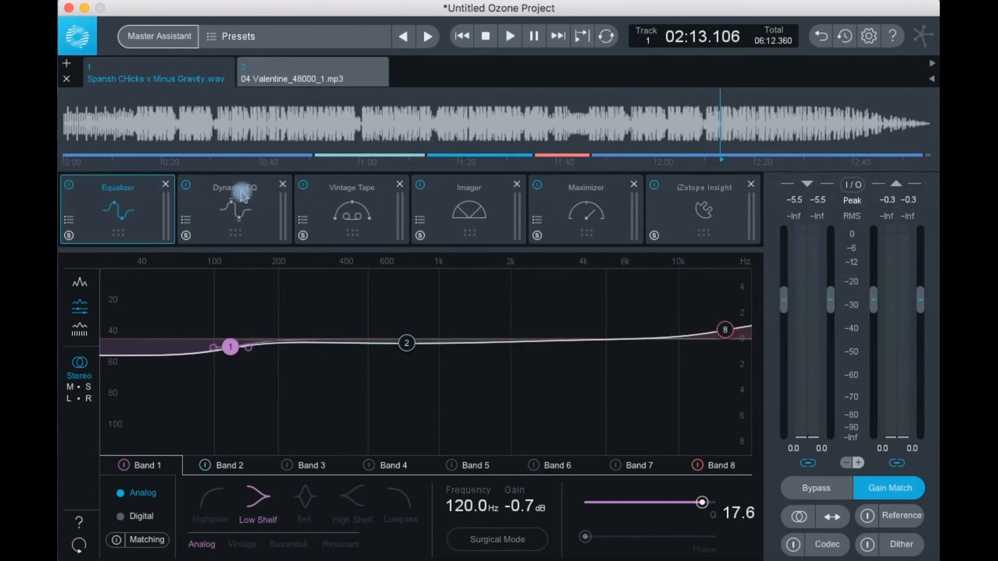
pyautogui.click(310, 79)
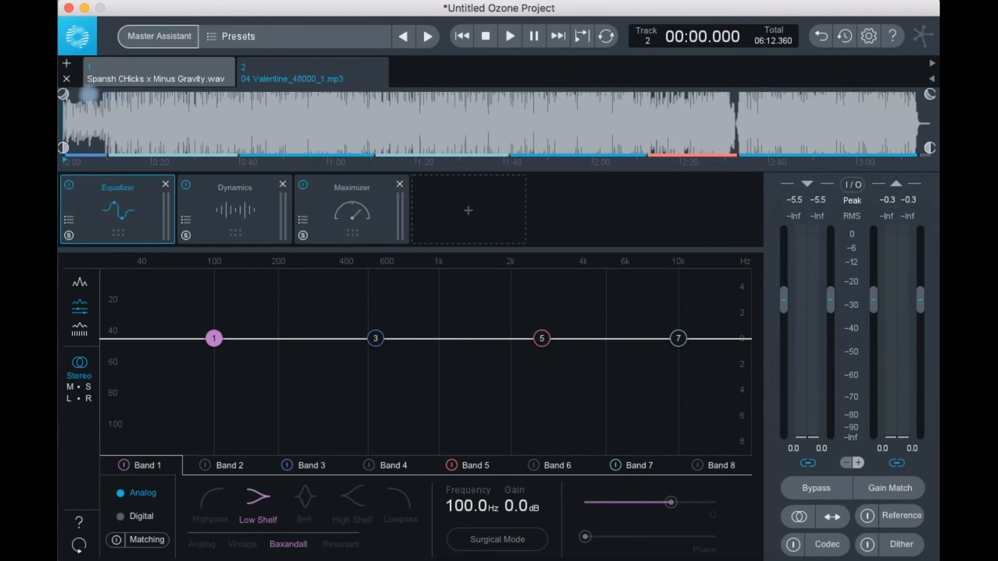
# - Import the songs numbered 10 through 16, from Why Won't You Love Me to Babylon, as additional tracks
pyautogui.click(67, 63)
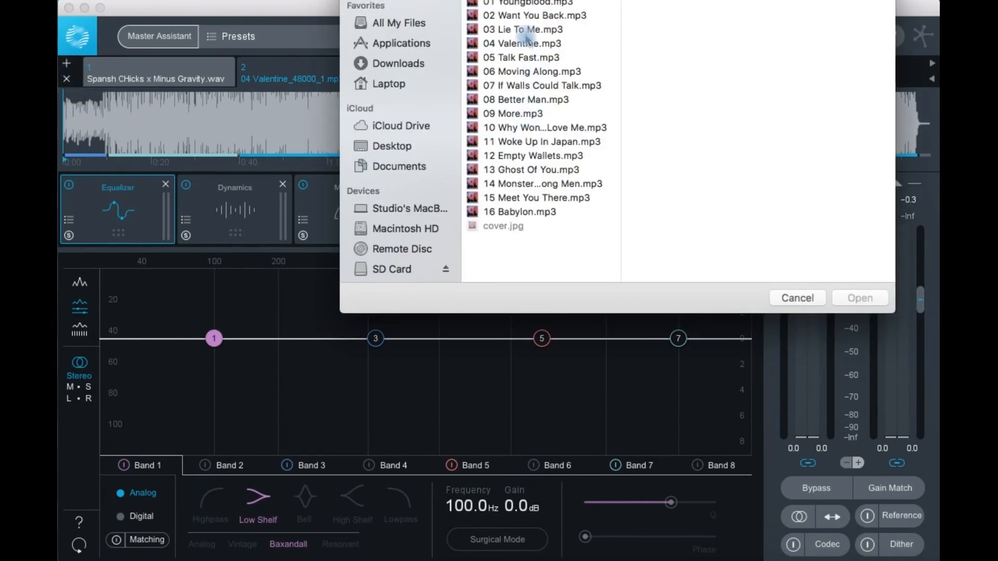
pyautogui.keyDown('shift'); pyautogui.click(512, 130); pyautogui.keyUp('shift')
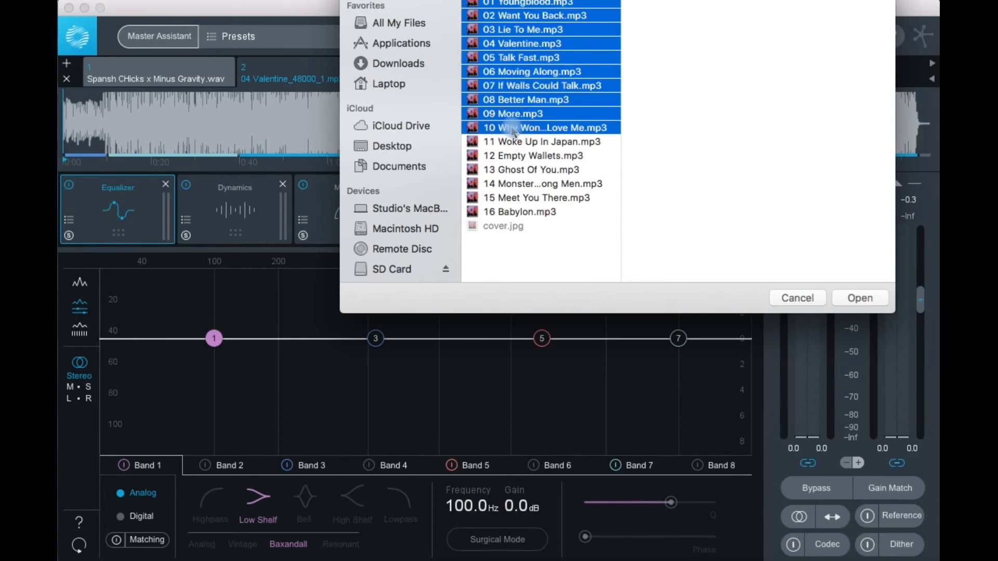
pyautogui.click(512, 130)
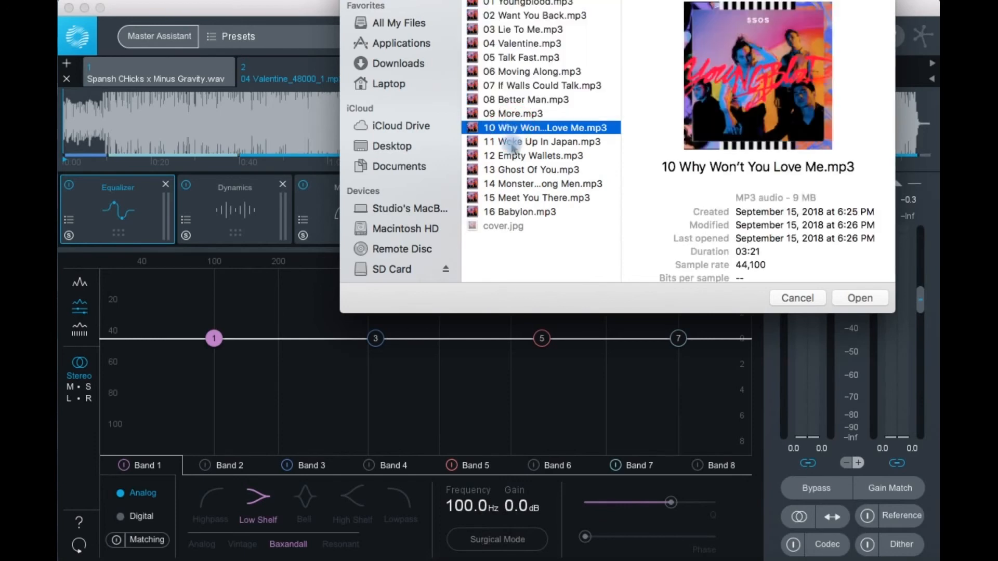
pyautogui.keyDown('shift'); pyautogui.click(511, 213); pyautogui.keyUp('shift')
pyautogui.click(857, 300)
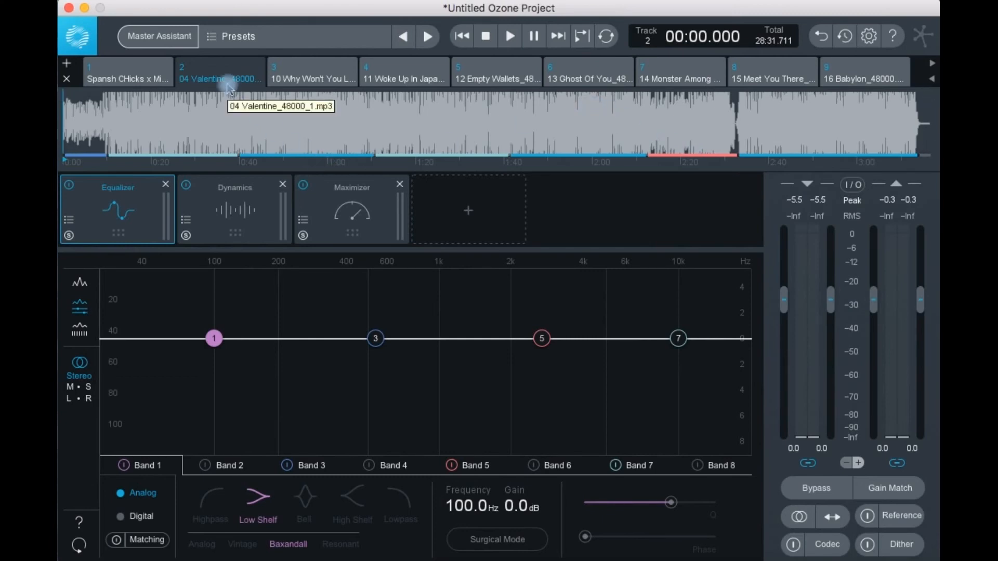
# - Play the Valentine track and switch playback to Why Won't You Love Me and Woke Up In Japan
pyautogui.press('space')
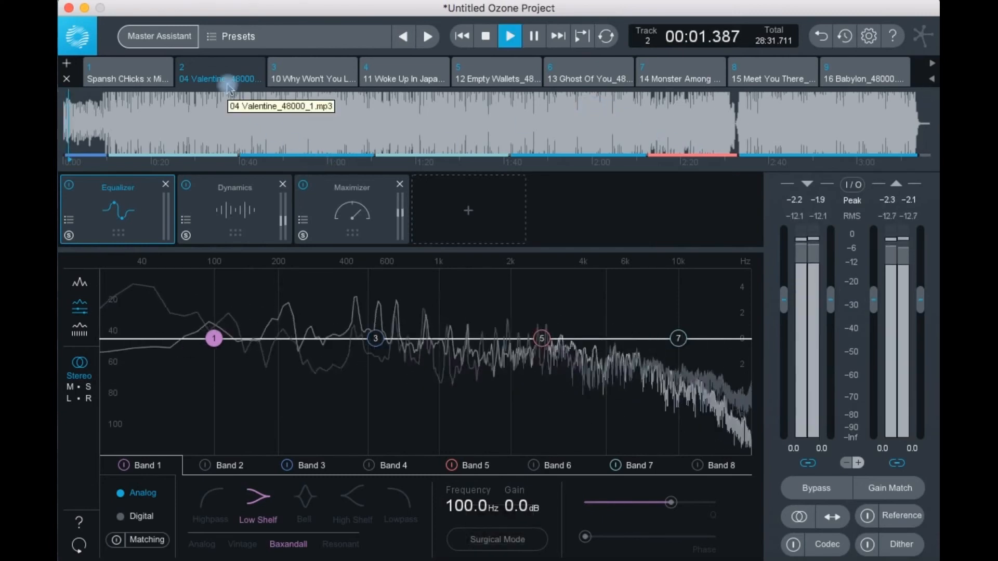
pyautogui.click(305, 79)
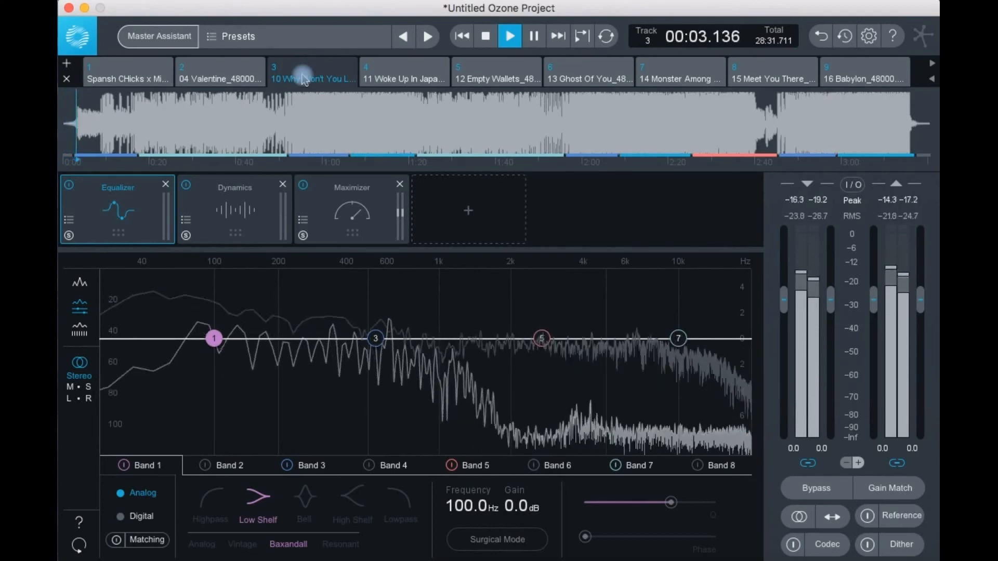
pyautogui.click(414, 73)
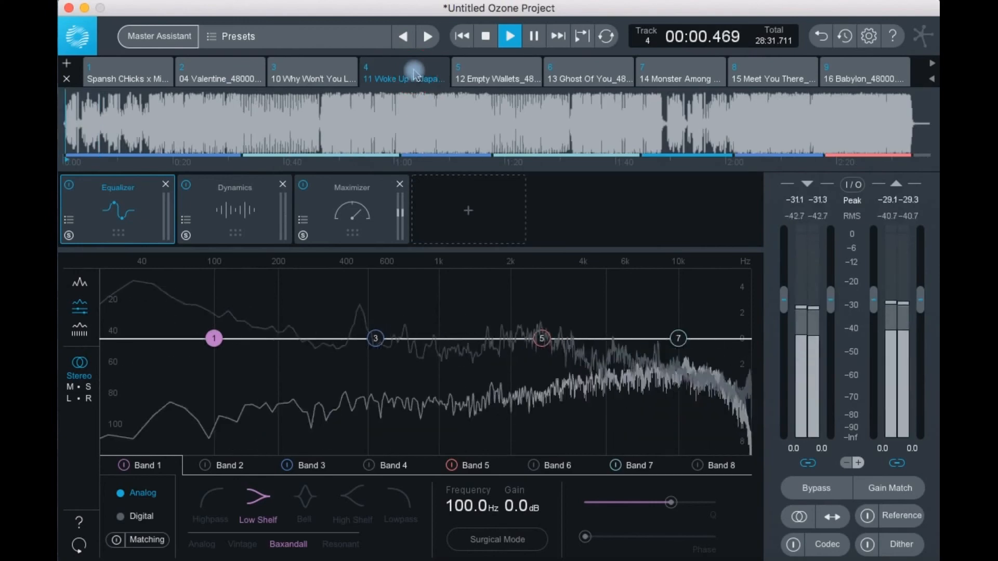
# - Continue playback through the Empty Wallets, Ghost Of You and Monster Among Men tracks and stop it
pyautogui.click(496, 78)
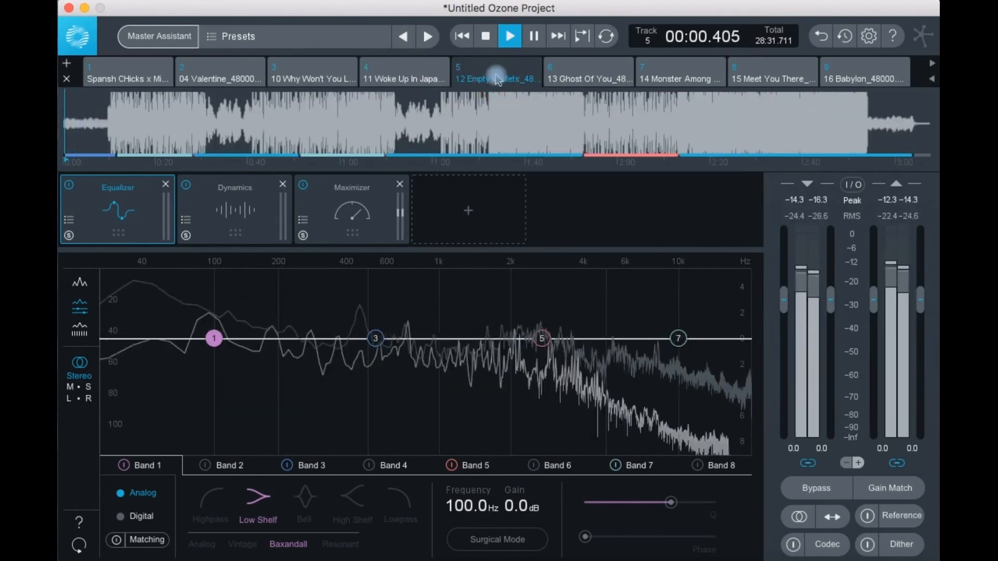
pyautogui.click(584, 74)
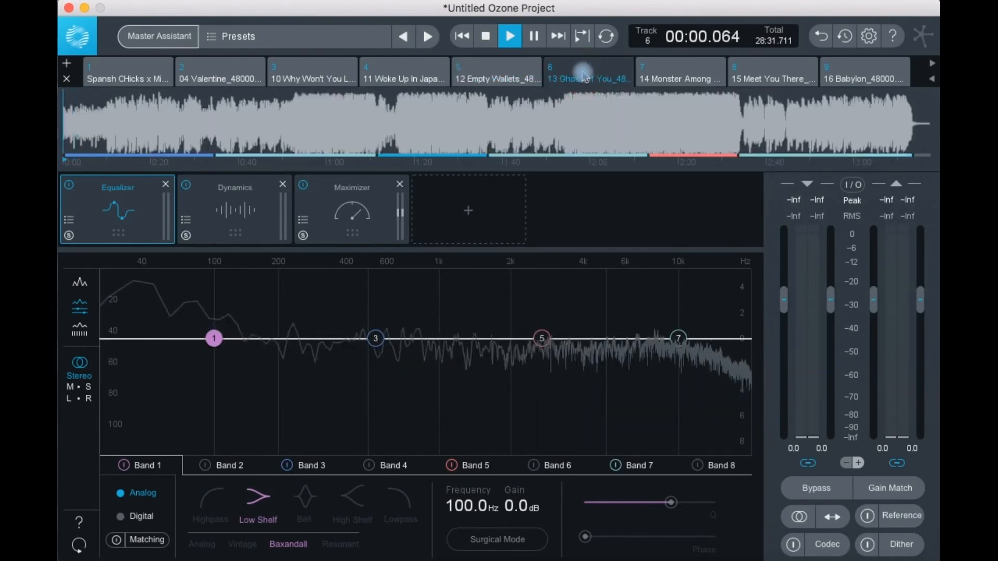
pyautogui.click(662, 74)
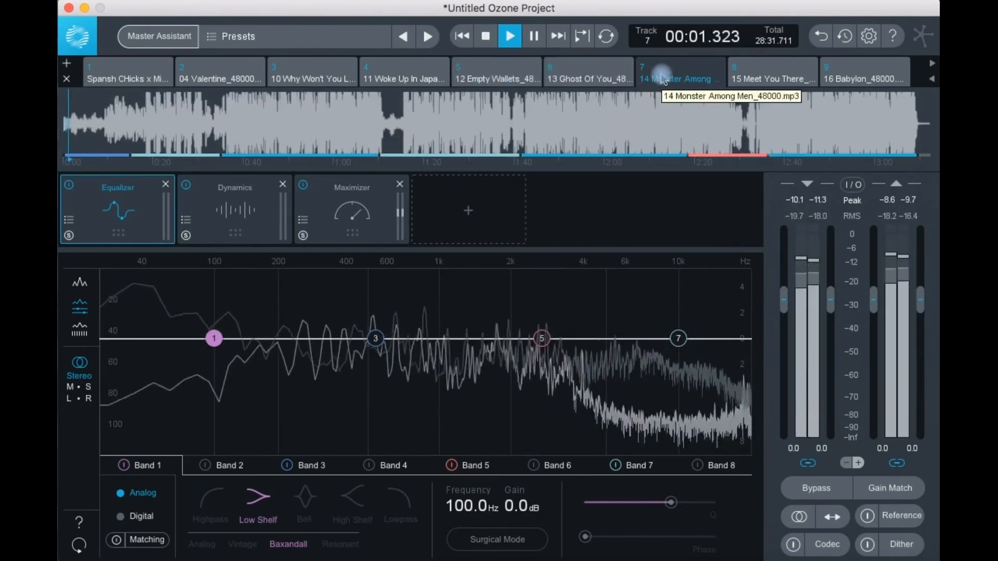
pyautogui.press('space')
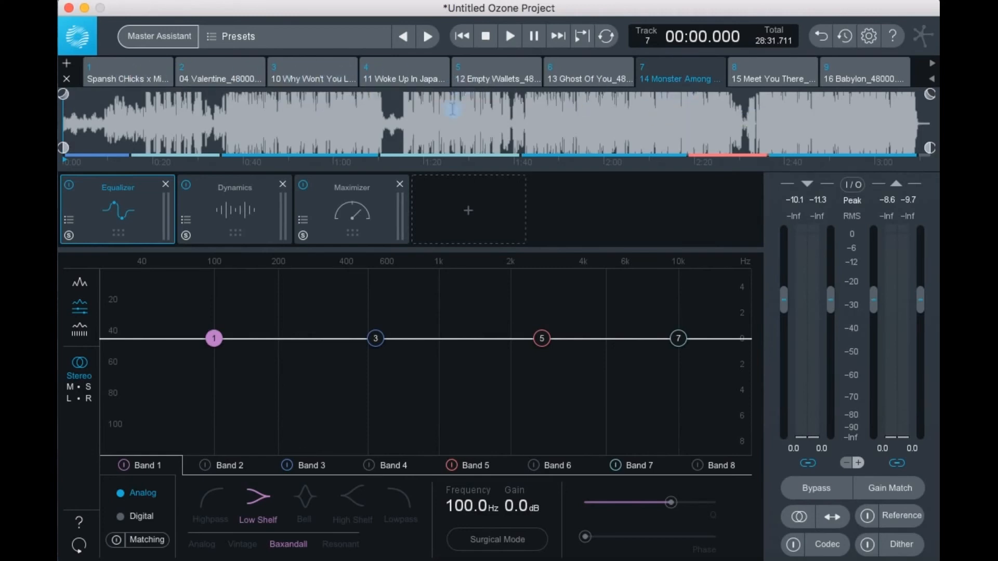
# - Step through the waveforms of the tracks from Valentine to Babylon and return to the first track
pyautogui.click(222, 78)
pyautogui.click(303, 78)
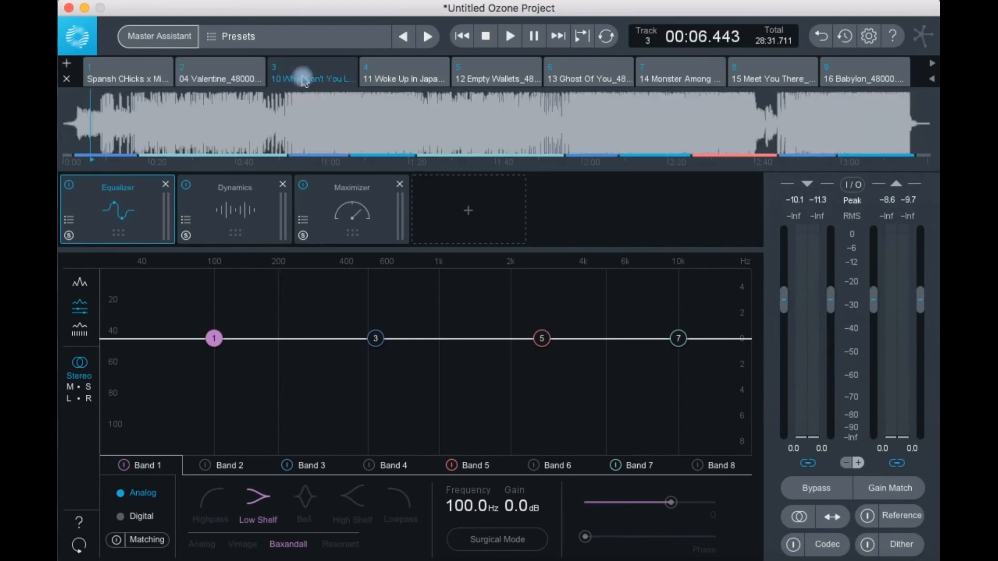
pyautogui.click(395, 77)
pyautogui.click(488, 78)
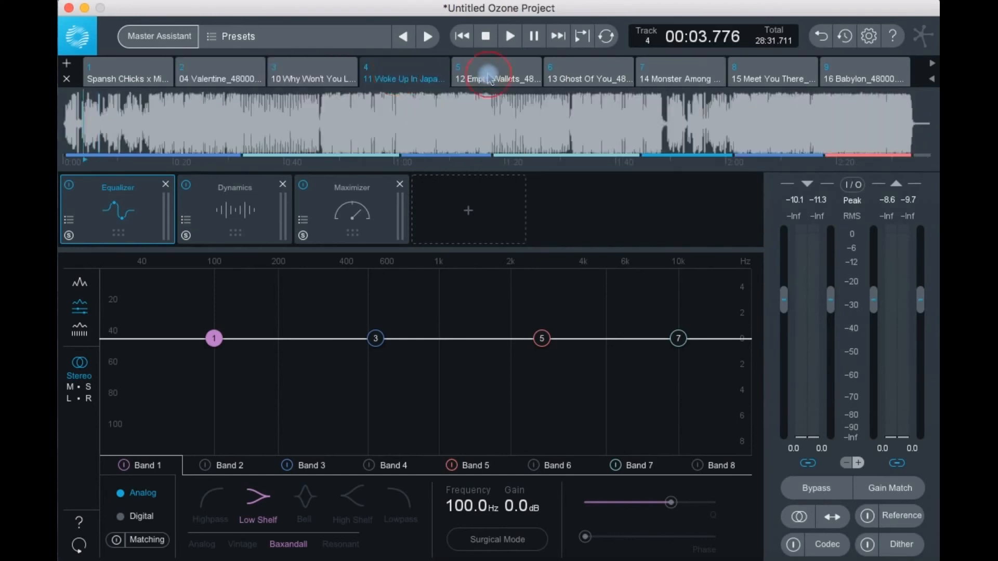
pyautogui.click(579, 78)
pyautogui.click(674, 79)
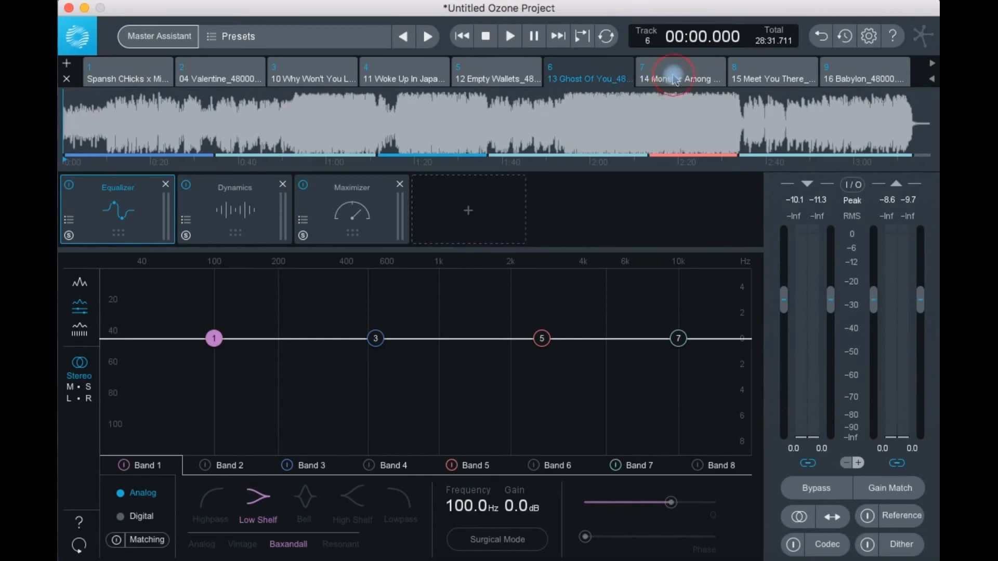
pyautogui.click(763, 76)
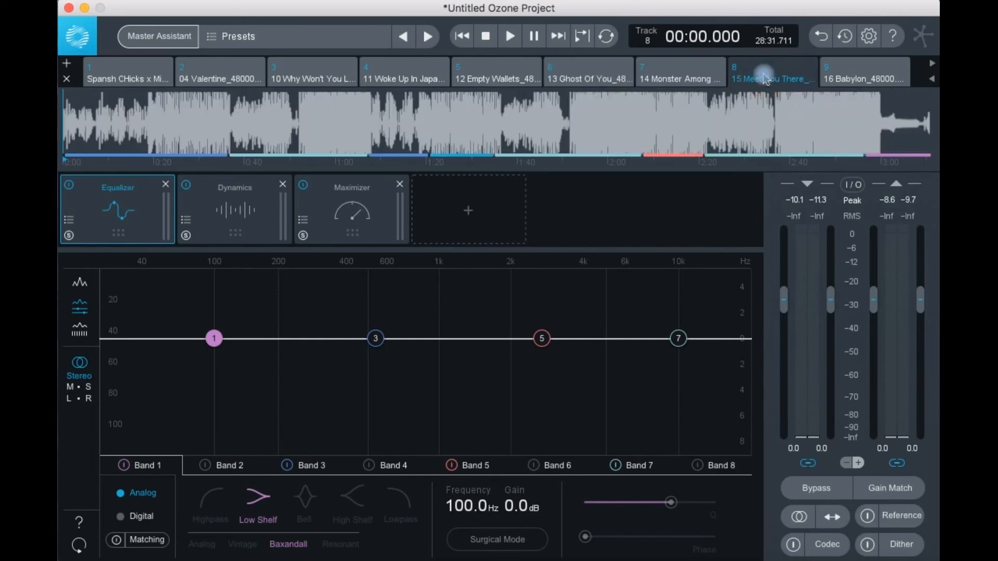
pyautogui.click(843, 73)
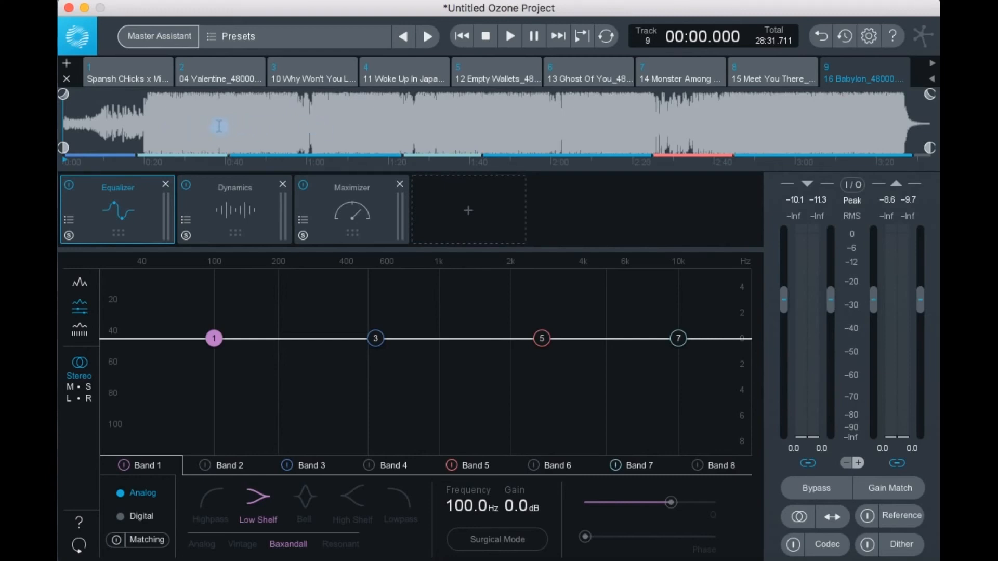
pyautogui.click(141, 79)
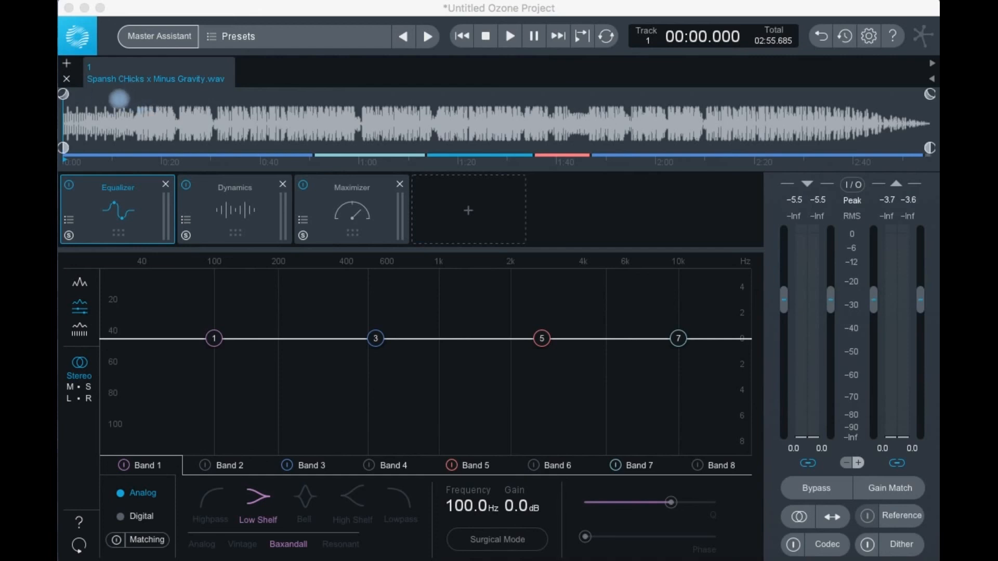
# - Browse the SD card's pirate folder for an additional track and dismiss the import
pyautogui.click(67, 64)
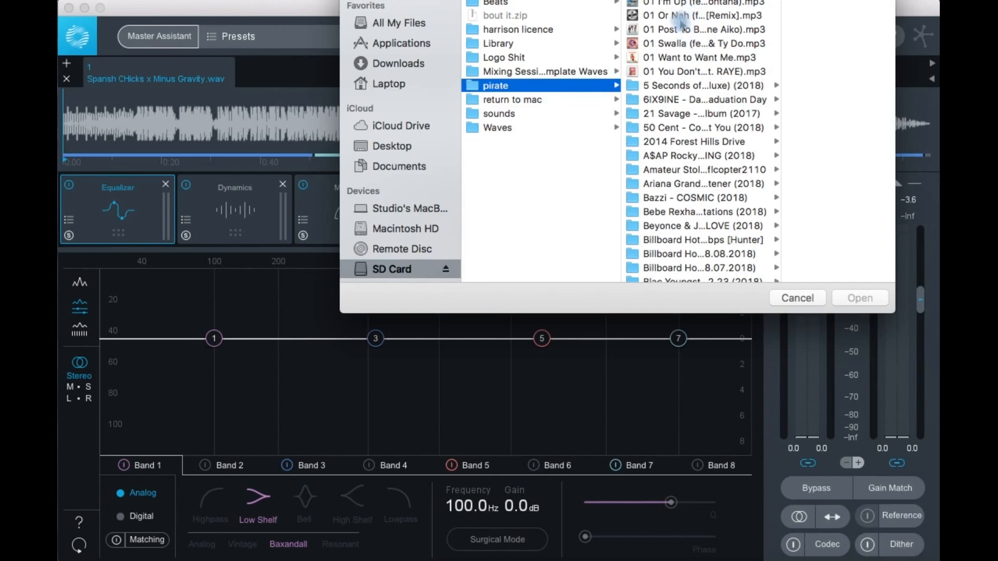
pyautogui.click(792, 299)
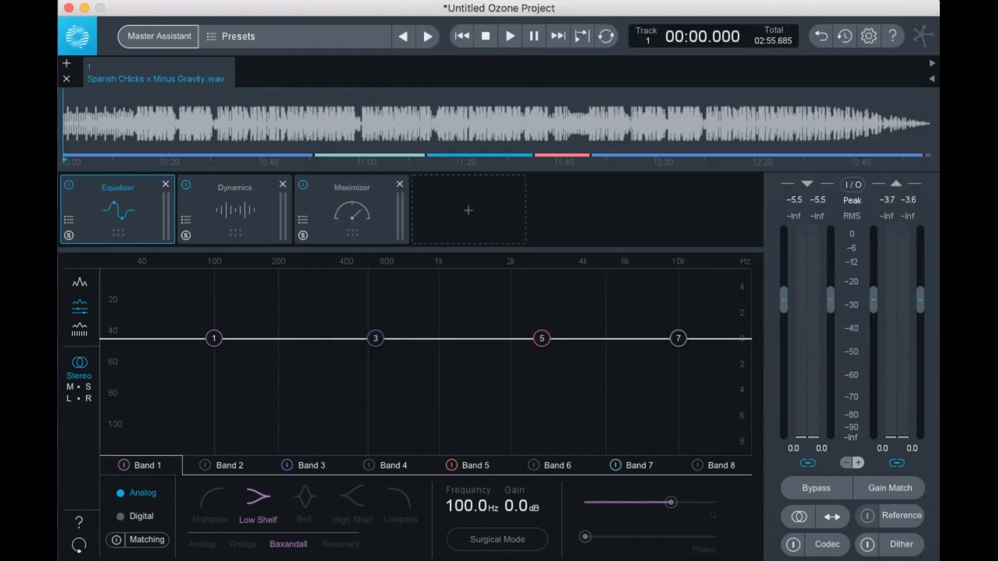
# - Position the playhead at about 1:01 in the Spansh CHicks x Minus Gravity track and start the Master Assistant
pyautogui.moveTo(915, 113); pyautogui.dragTo(935, 148)
pyautogui.click(363, 119)
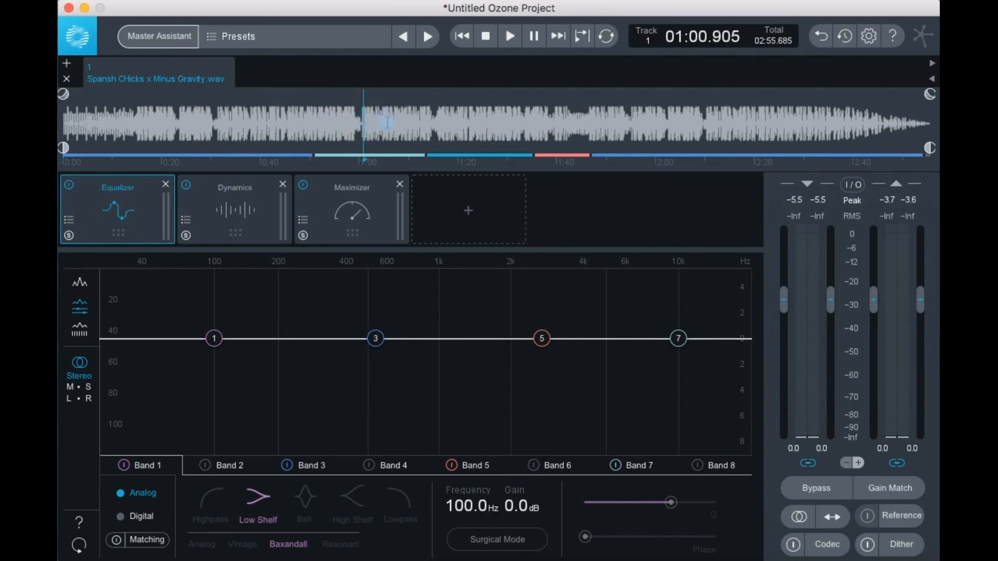
pyautogui.click(169, 41)
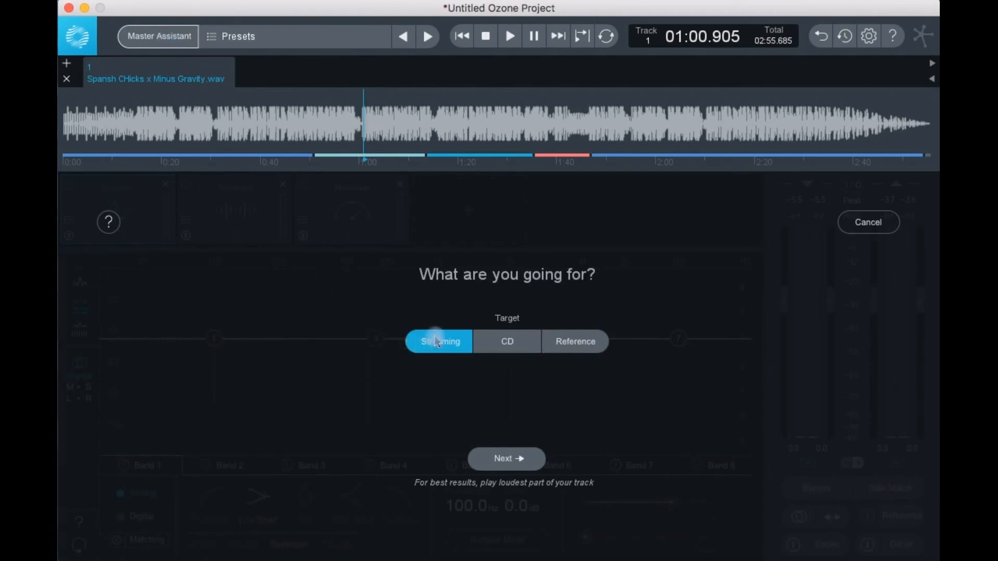